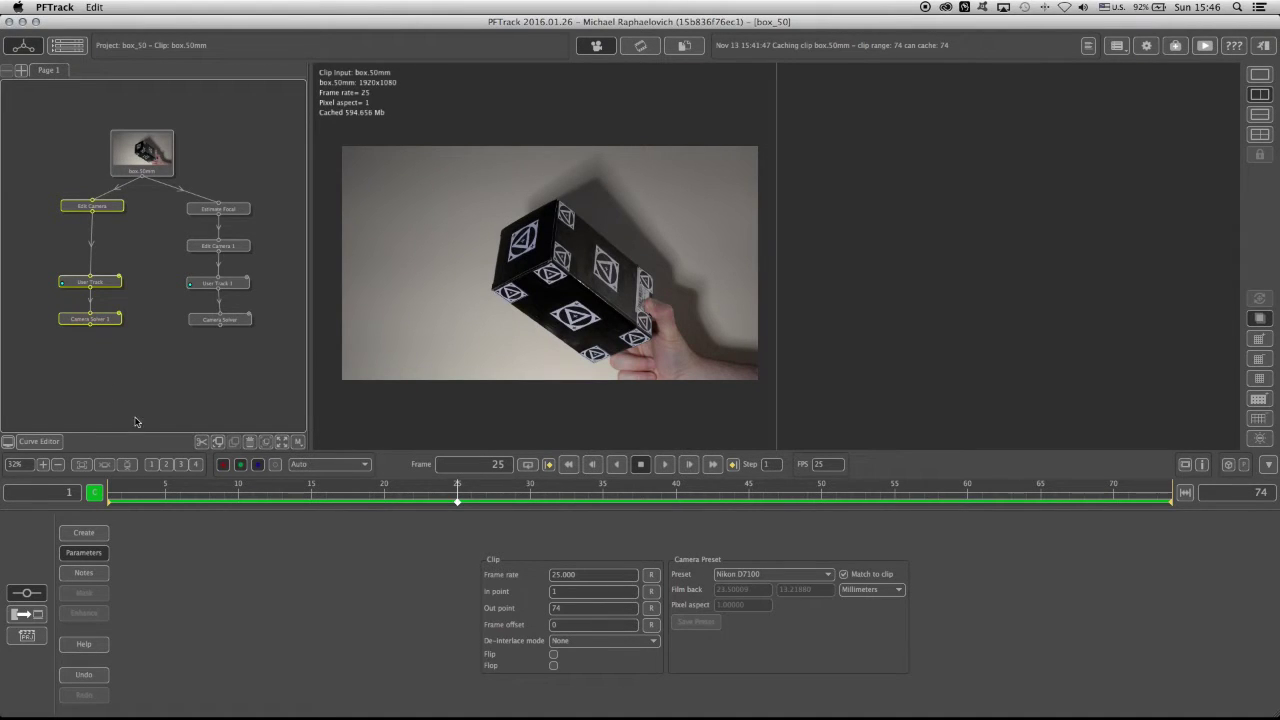
{"action": "left_click", "coordinate": [218, 321]}
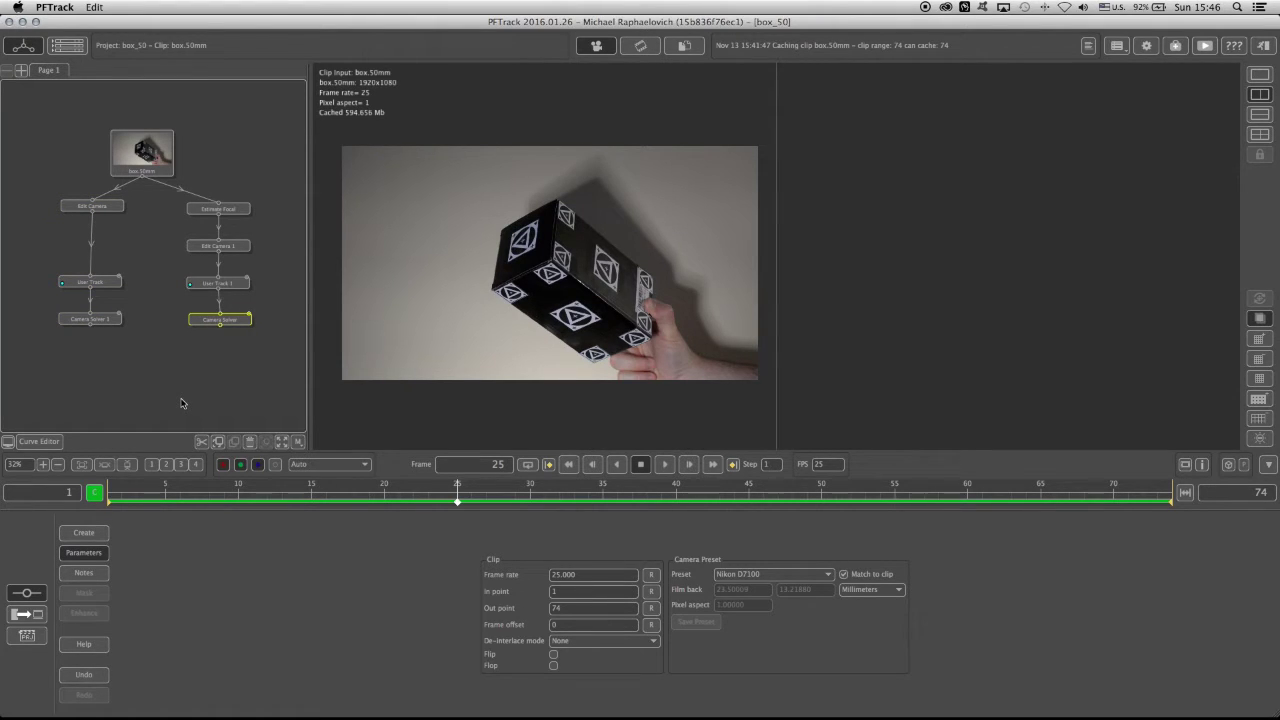
{"action": "left_click", "coordinate": [93, 320]}
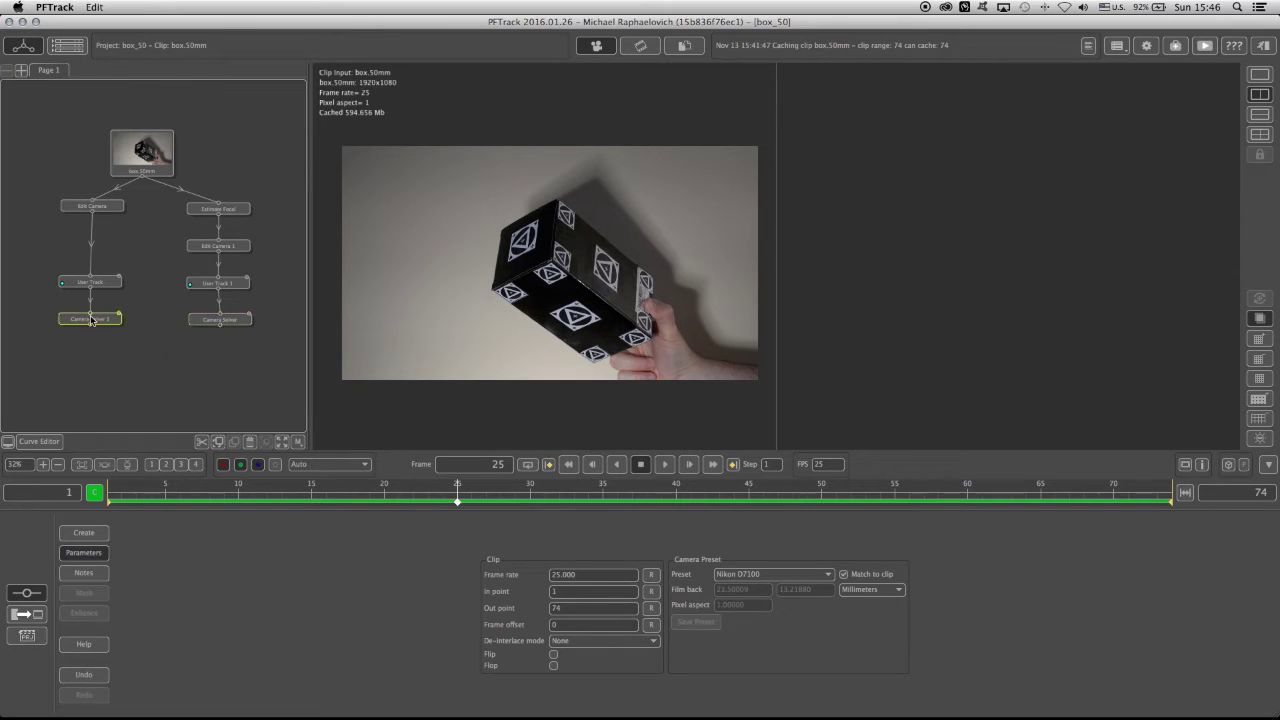
{"action": "left_click", "coordinate": [229, 323]}
{"action": "middle_click_drag", "start_coordinate": [184, 403], "coordinate": [196, 383]}
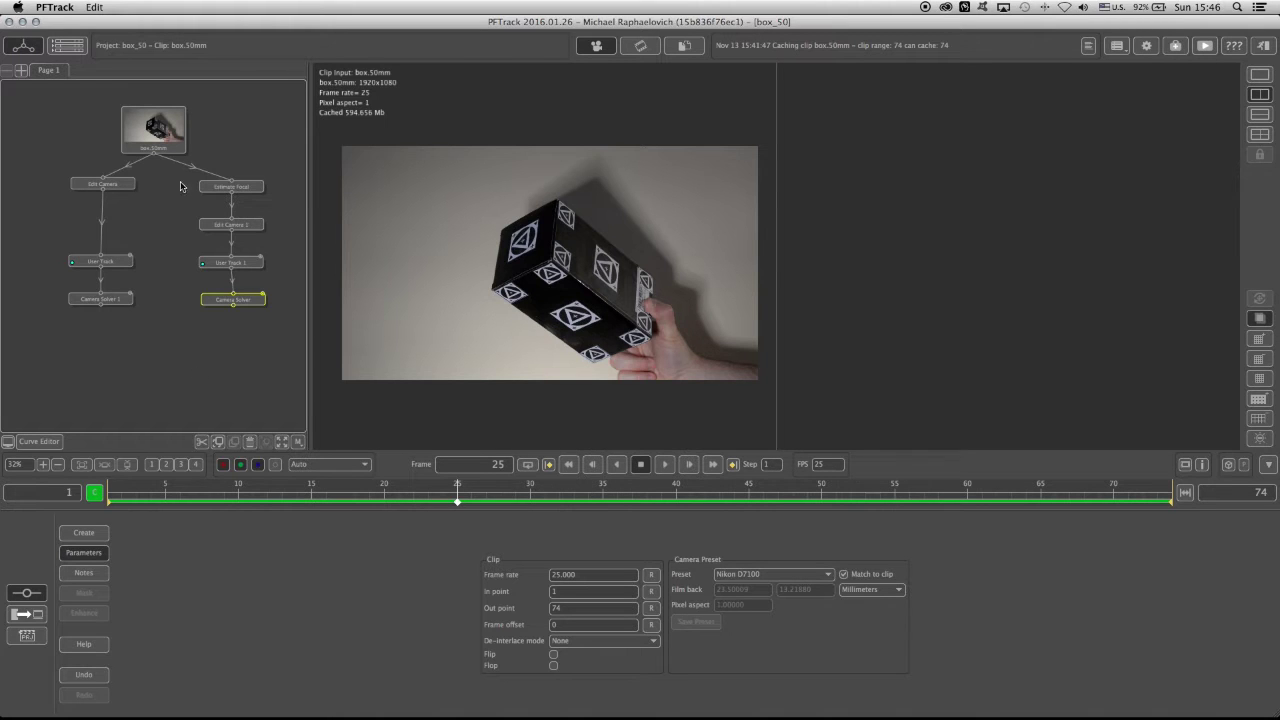
{"action": "left_click_drag", "start_coordinate": [182, 178], "coordinate": [261, 350]}
{"action": "left_click_drag", "start_coordinate": [38, 168], "coordinate": [162, 402]}
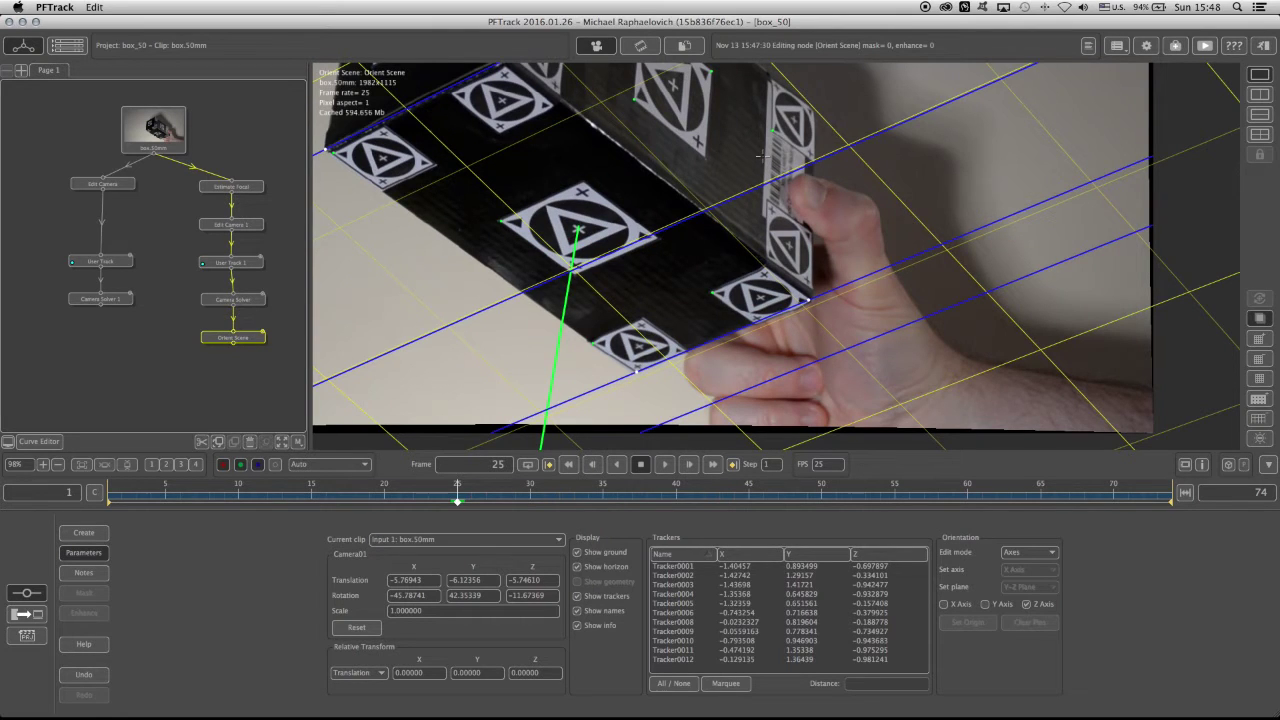
Align the Orient Scene axes with the box edges and set the origin at Tracker0005.
{"action": "scroll", "coordinate": [762, 156], "scroll_direction": "down", "scroll_amount": 3}
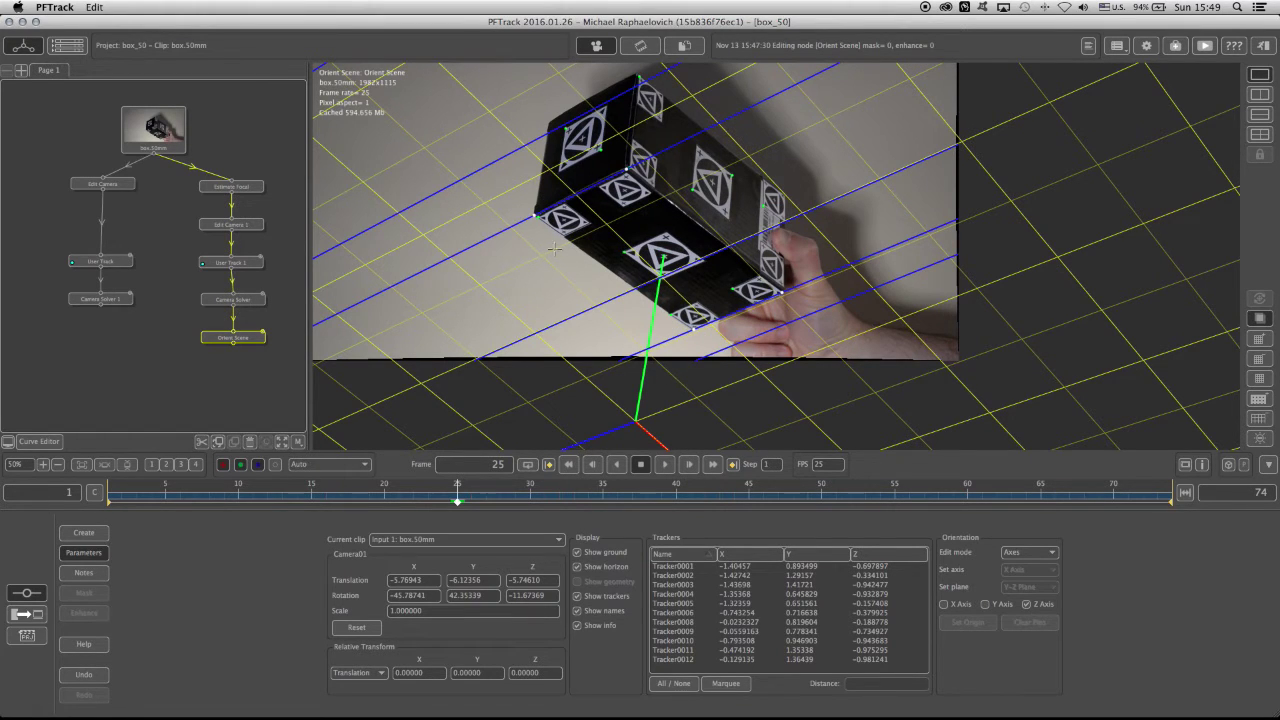
{"action": "left_click", "coordinate": [638, 189]}
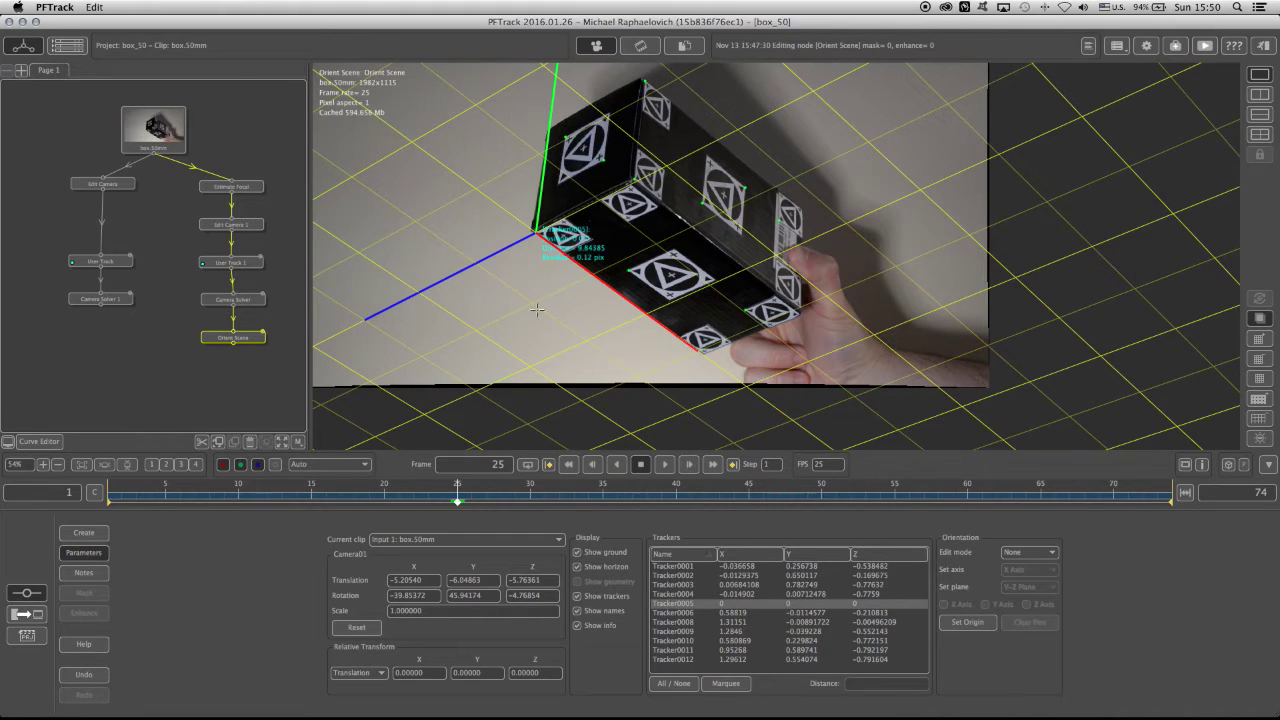
Add an Orient Scene node after Camera Solver 1 and set its edit mode to Axes.
{"action": "left_click_drag", "start_coordinate": [44, 166], "coordinate": [136, 377]}
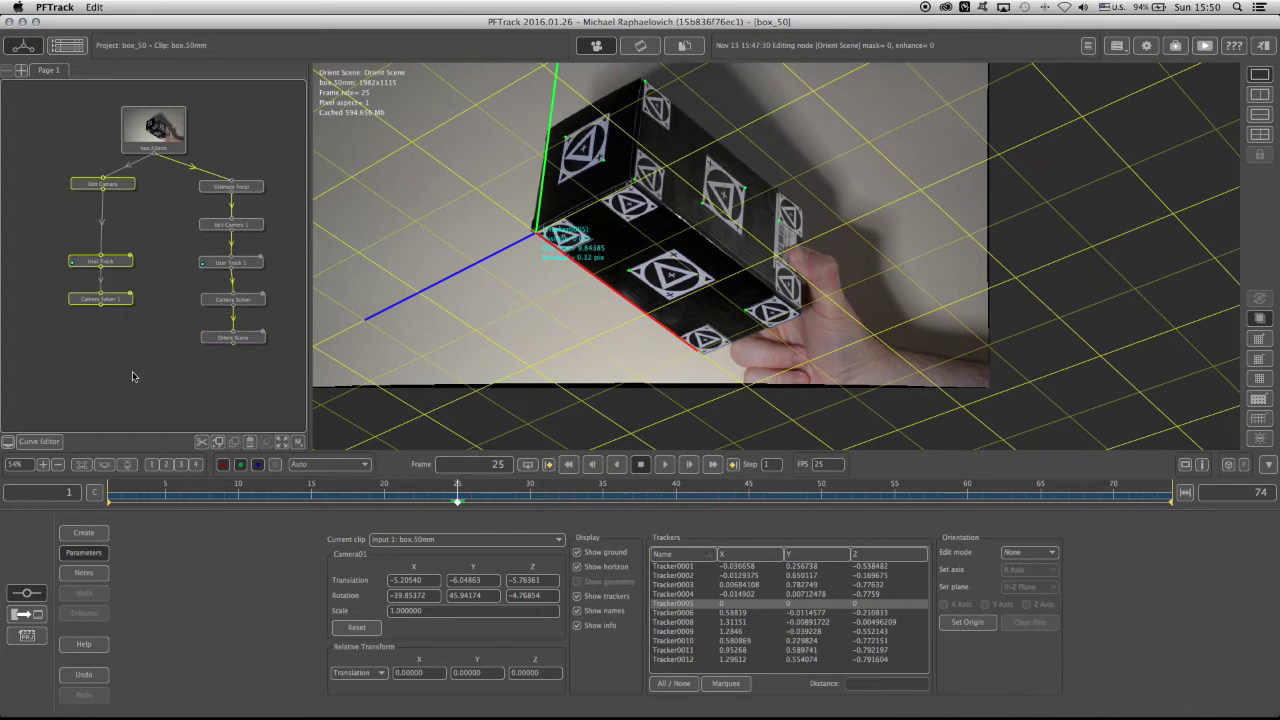
{"action": "left_click", "coordinate": [117, 300]}
{"action": "right_click", "coordinate": [117, 303]}
{"action": "left_click", "coordinate": [155, 196]}
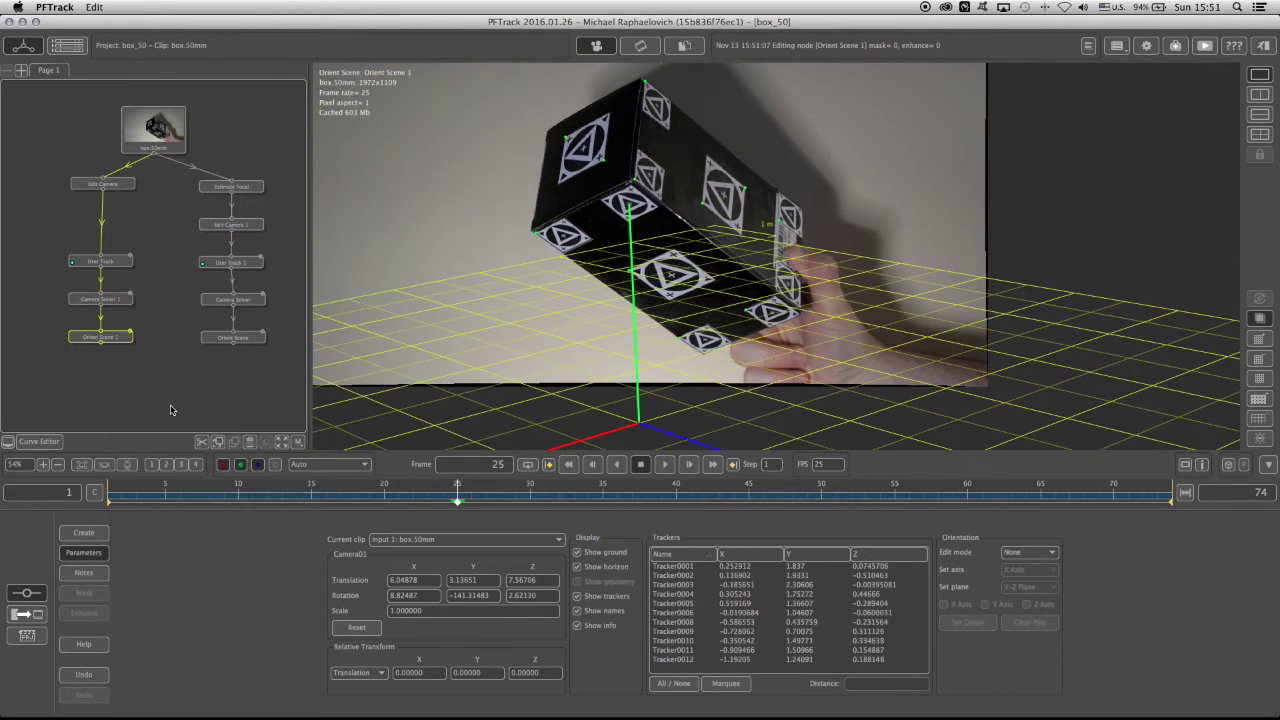
{"action": "left_click", "coordinate": [1031, 557]}
{"action": "left_click", "coordinate": [1035, 620]}
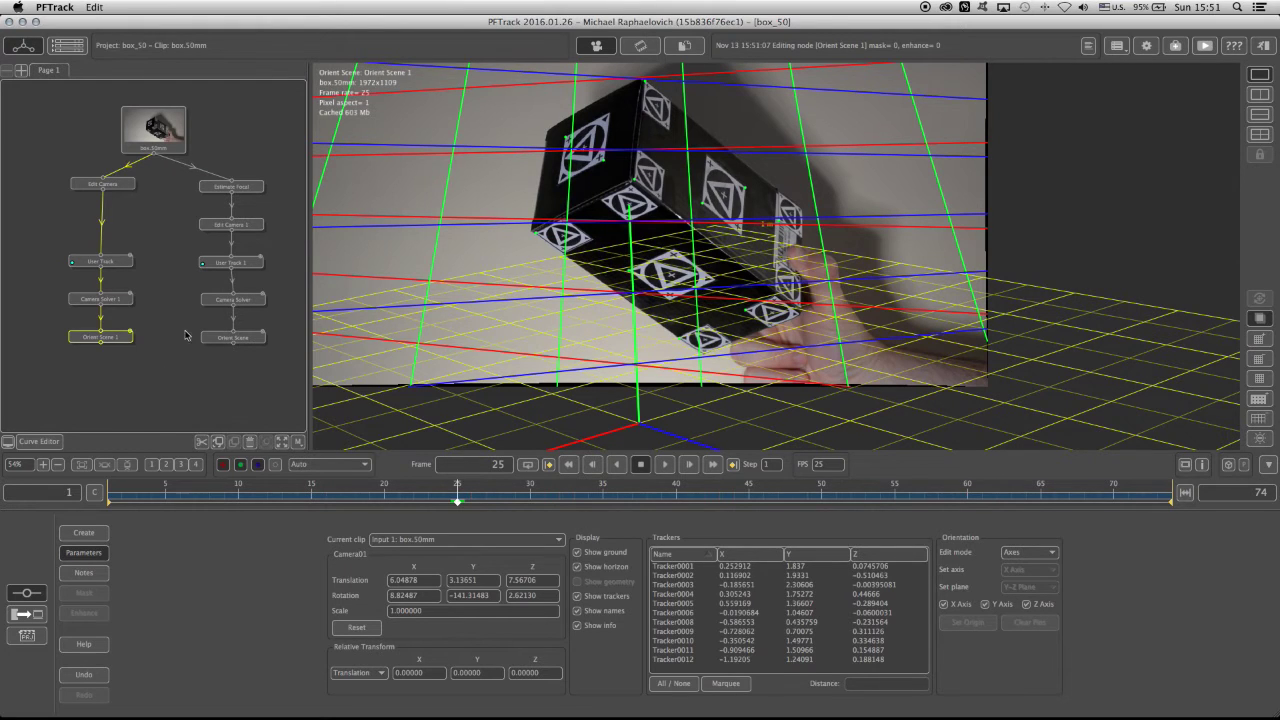
Compare the scene orientation of the Orient Scene and Orient Scene 1 nodes in the two branches.
{"action": "left_click", "coordinate": [232, 337]}
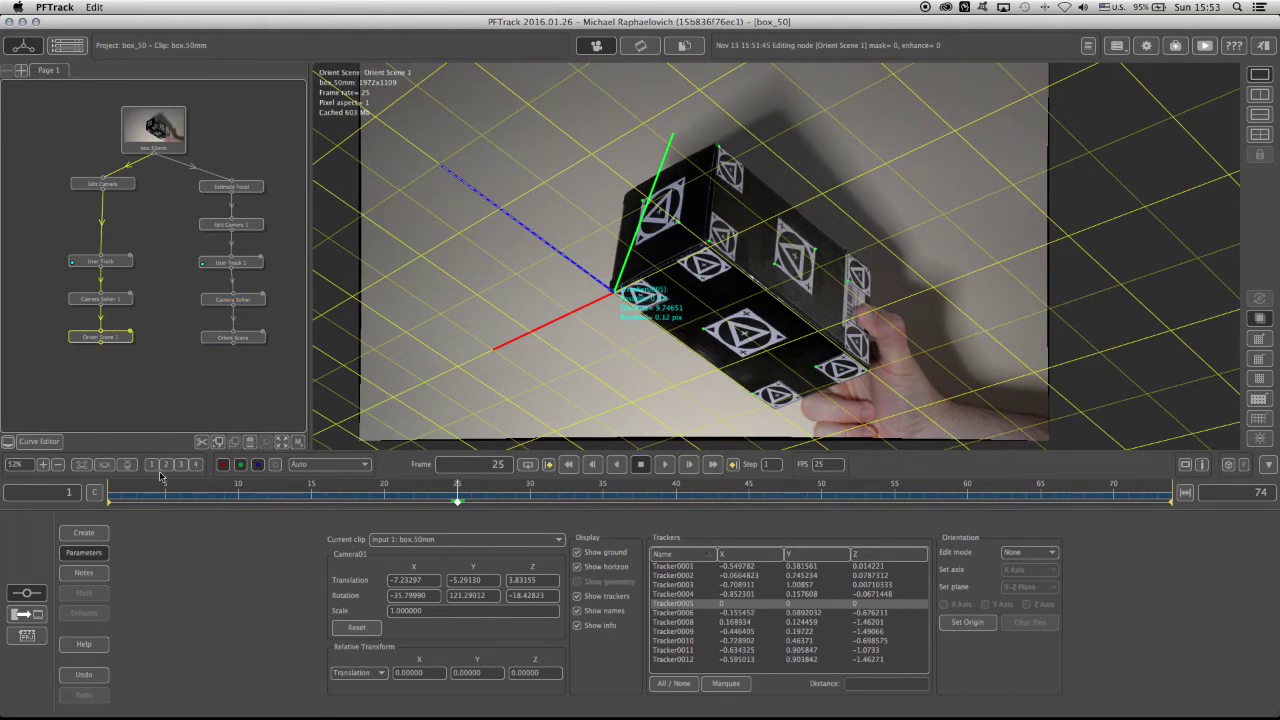
{"action": "left_click", "coordinate": [238, 344]}
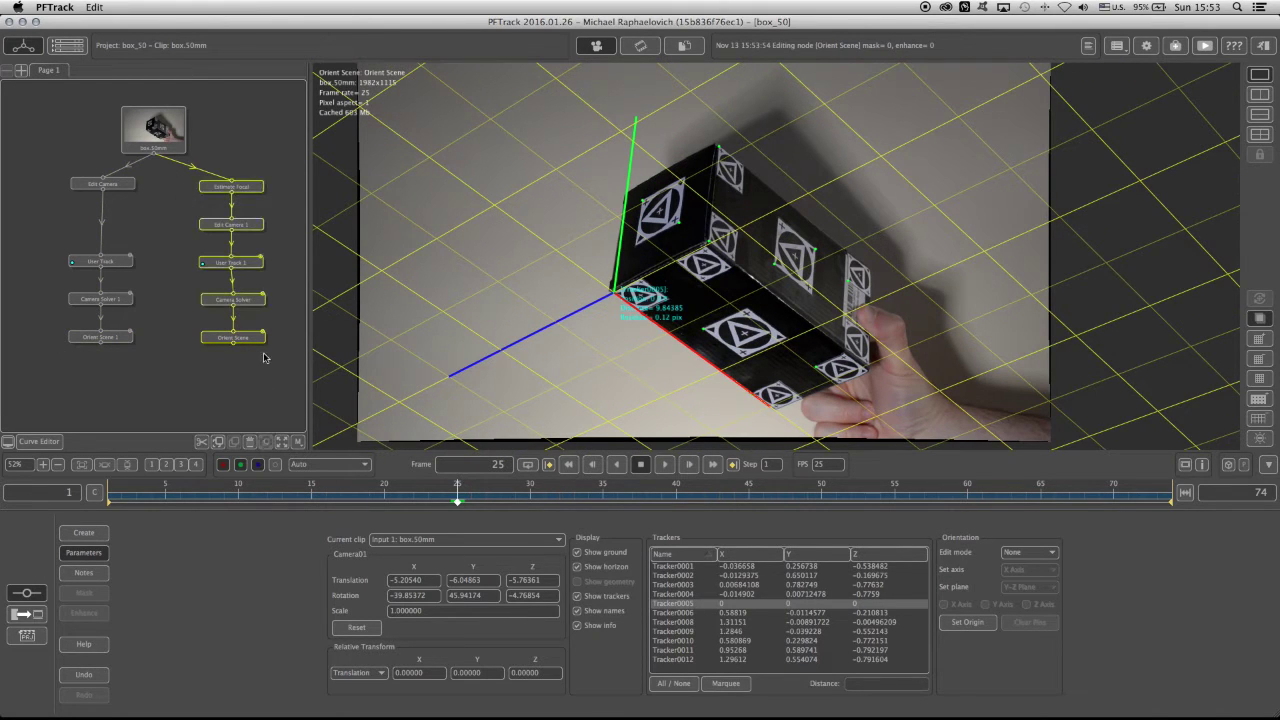
{"action": "left_click", "coordinate": [116, 340]}
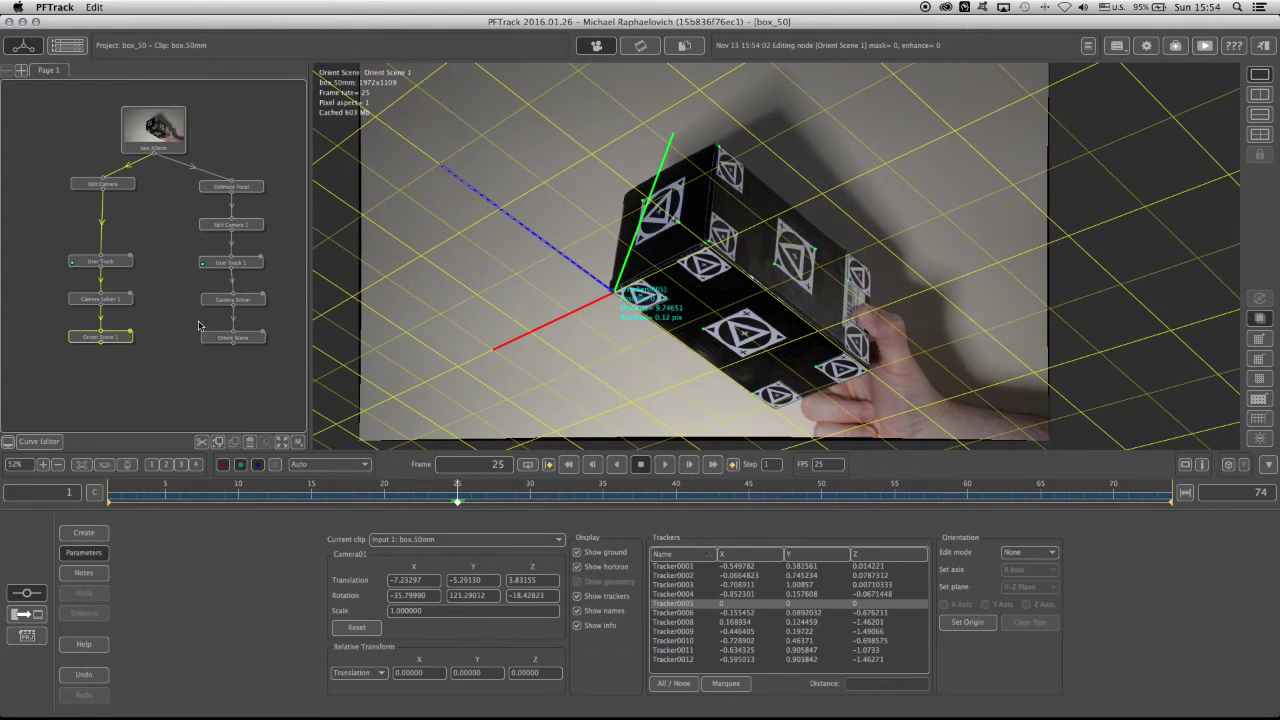
{"action": "left_click_drag", "start_coordinate": [170, 177], "coordinate": [270, 361]}
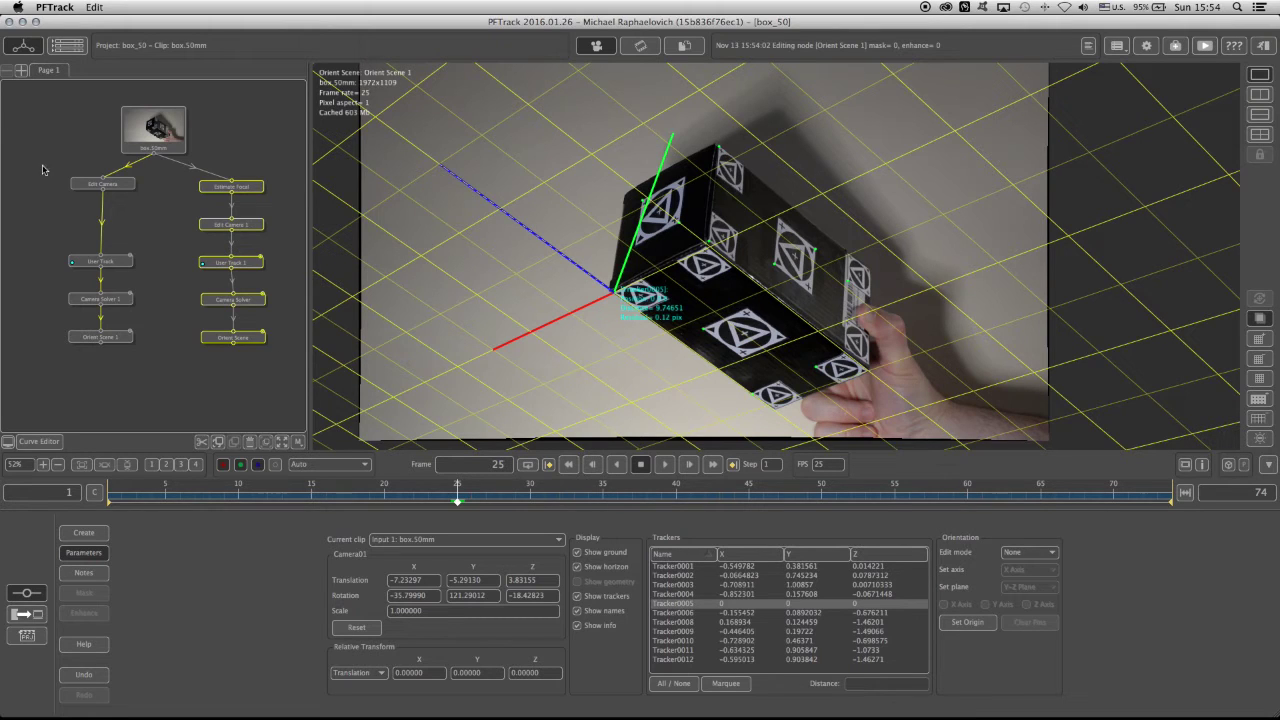
{"action": "left_click_drag", "start_coordinate": [29, 157], "coordinate": [150, 417]}
{"action": "left_click", "coordinate": [223, 339]}
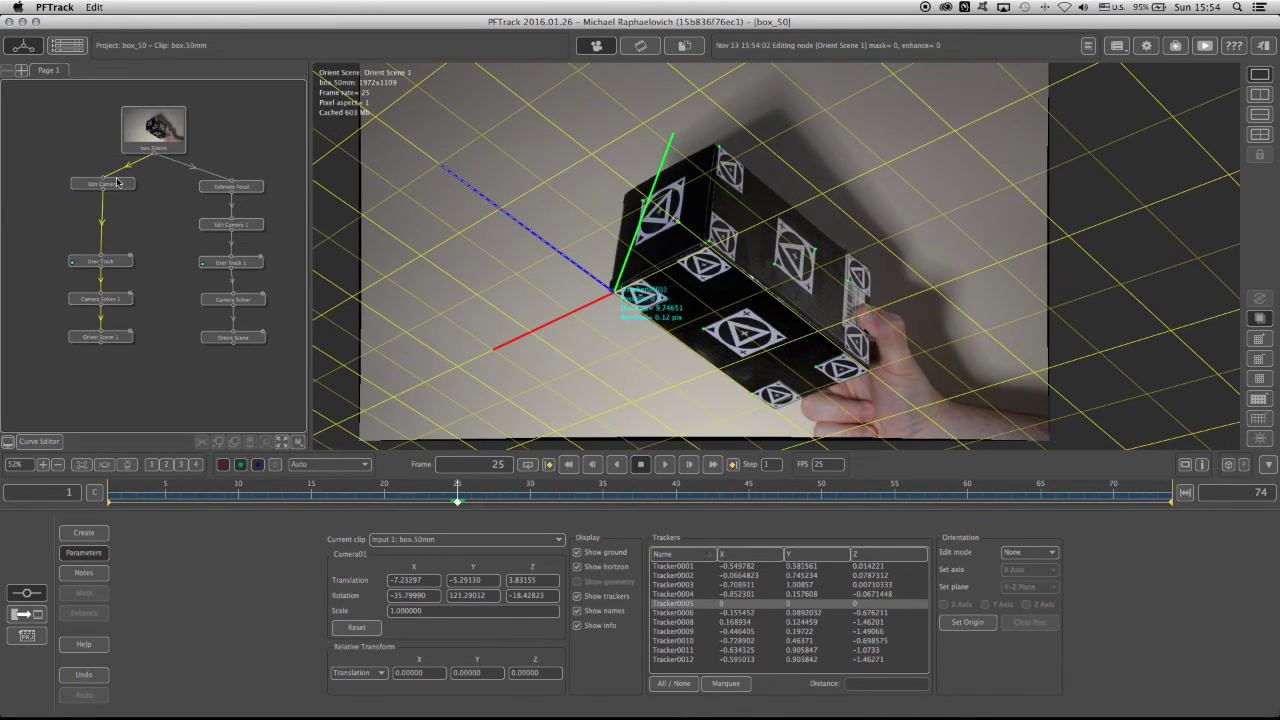
{"action": "left_click_drag", "start_coordinate": [117, 183], "coordinate": [281, 388]}
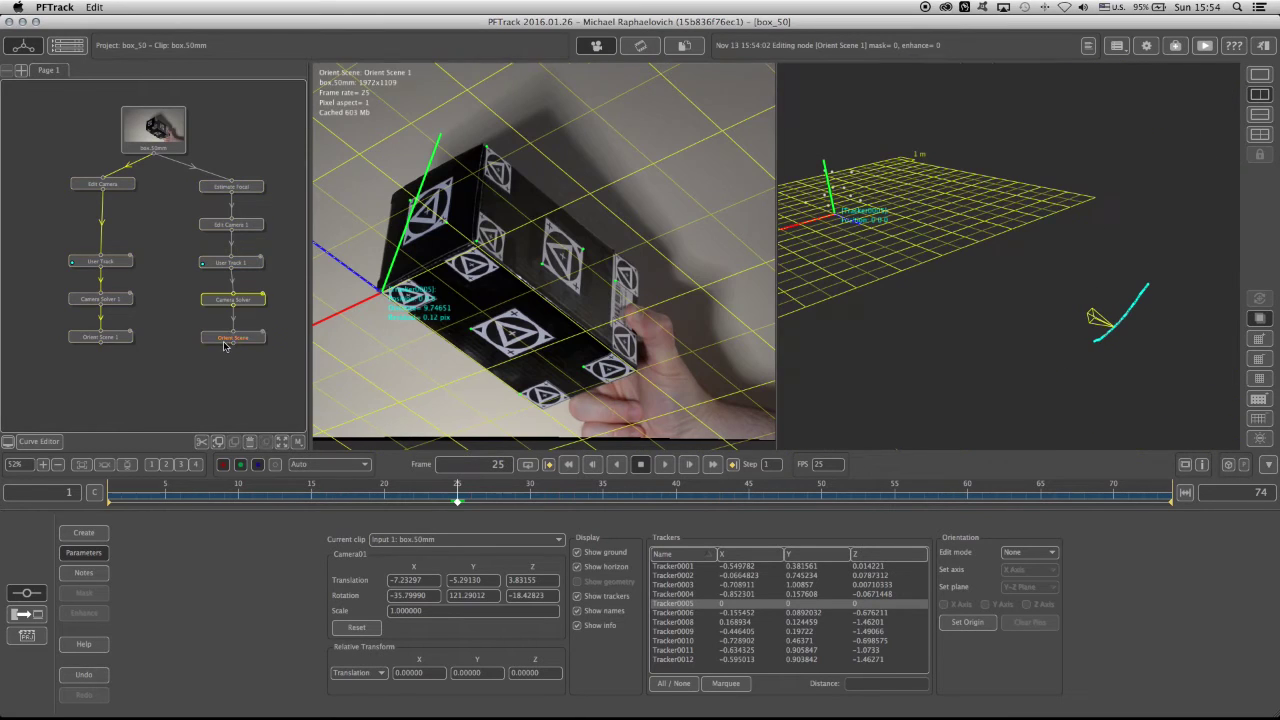
Add a Make Object node after the Orient Scene node.
{"action": "left_click", "coordinate": [224, 341]}
{"action": "right_click", "coordinate": [253, 343]}
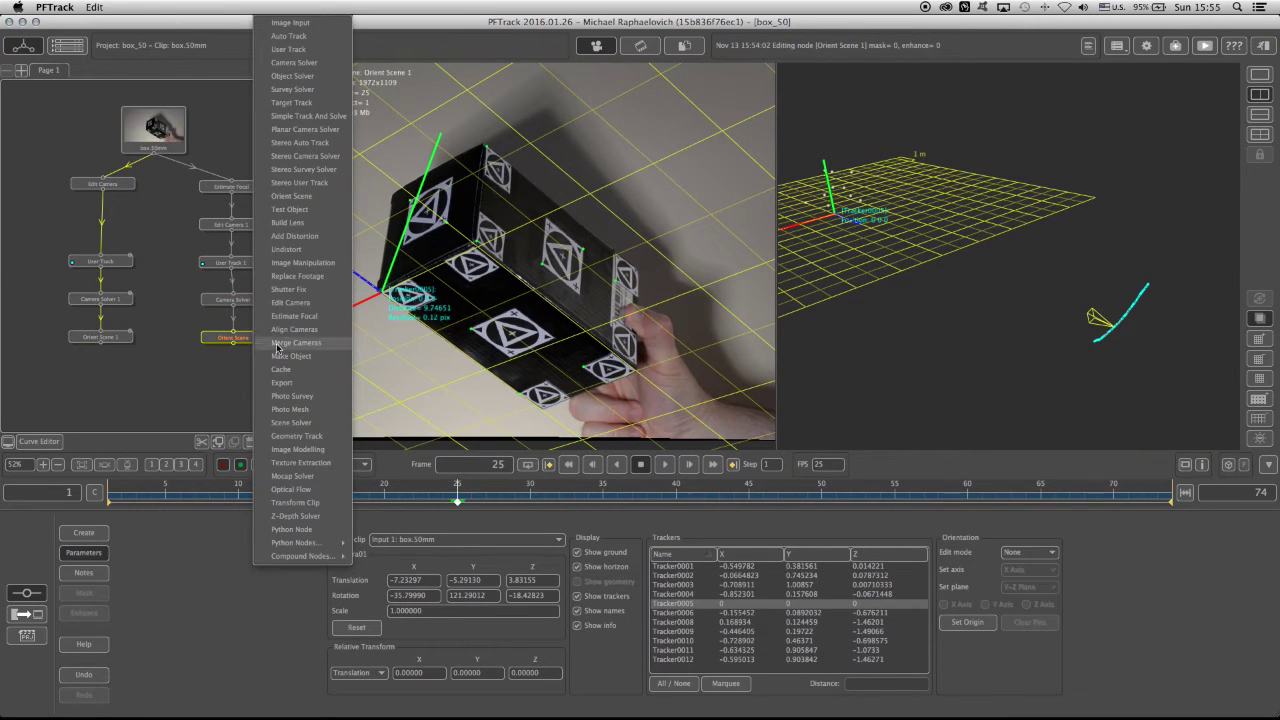
{"action": "left_click", "coordinate": [291, 356]}
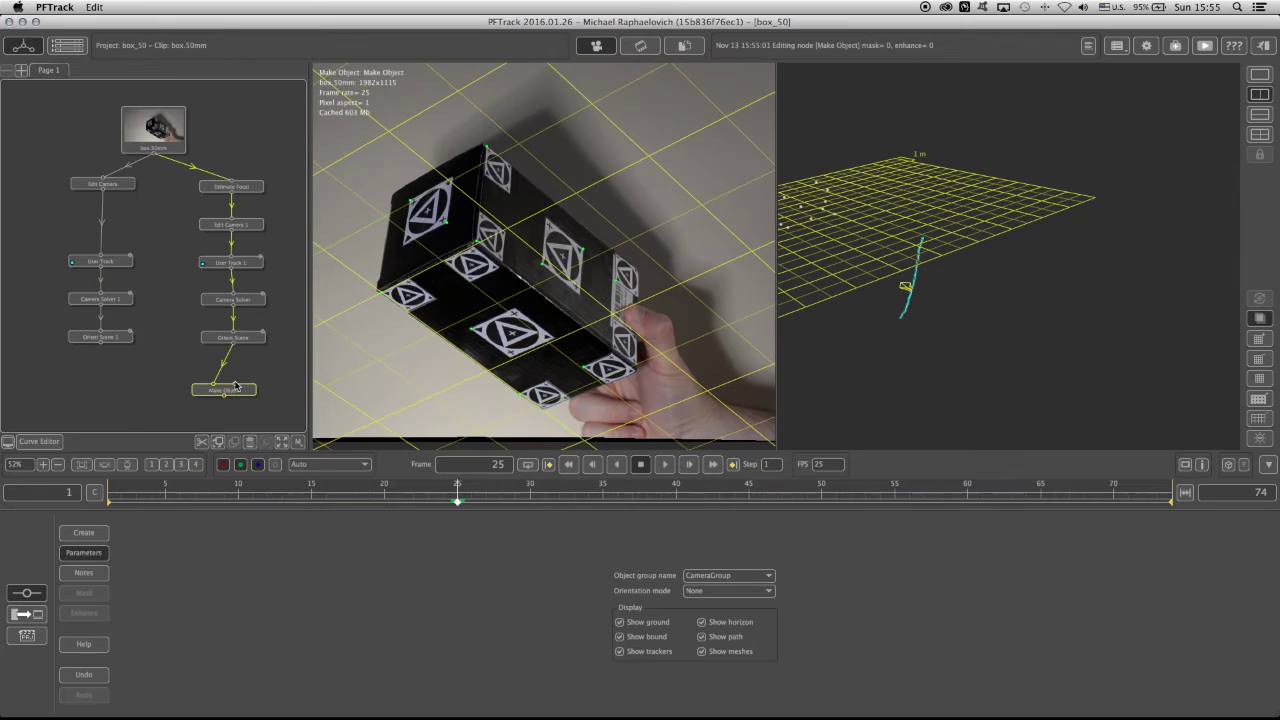
Relink Orient Scene to the second input of Make Object and link Edit Camera 1 to its first input.
{"action": "right_click_drag", "start_coordinate": [221, 346], "coordinate": [334, 378]}
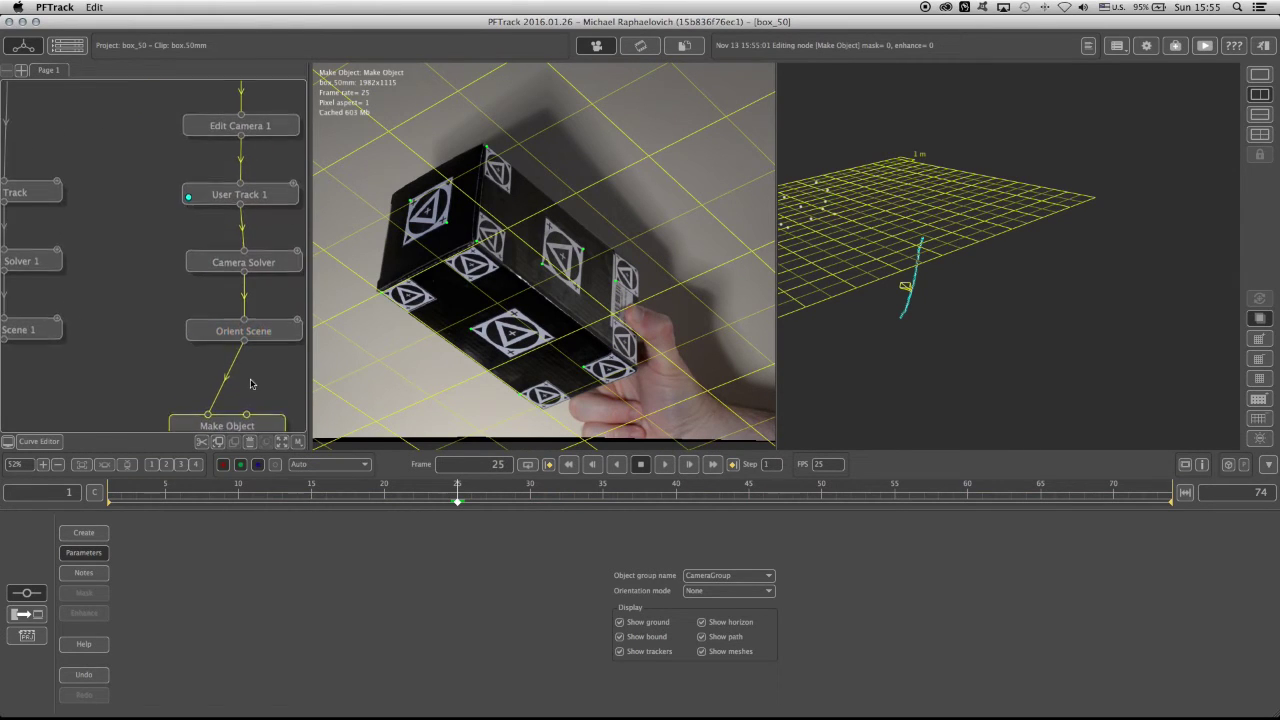
{"action": "middle_click_drag", "start_coordinate": [251, 382], "coordinate": [193, 312]}
{"action": "left_click_drag", "start_coordinate": [163, 314], "coordinate": [192, 348]}
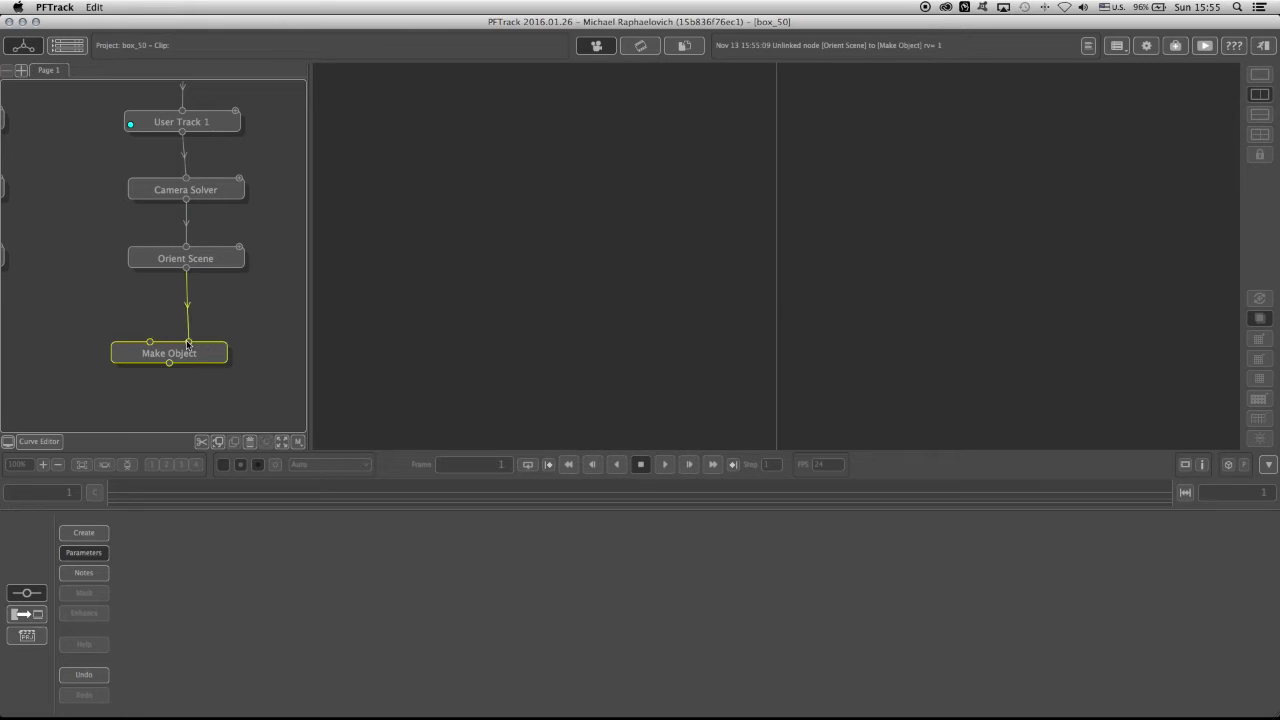
{"action": "scroll", "coordinate": [140, 314], "scroll_direction": "down", "scroll_amount": 2}
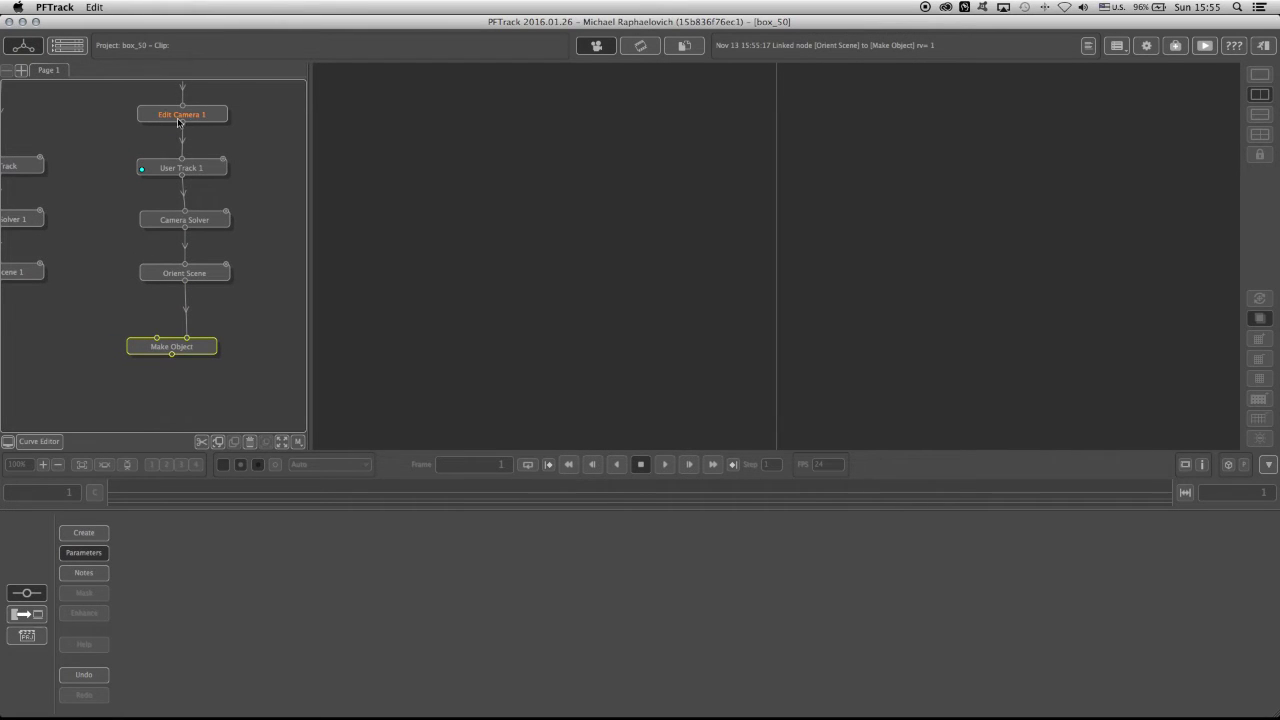
{"action": "left_click_drag", "start_coordinate": [180, 122], "coordinate": [172, 353]}
Open the Make Object node and scrub the clip between frames 55 and 6 to check the box's object motion.
{"action": "double_click", "coordinate": [172, 347]}
{"action": "left_click", "coordinate": [897, 503]}
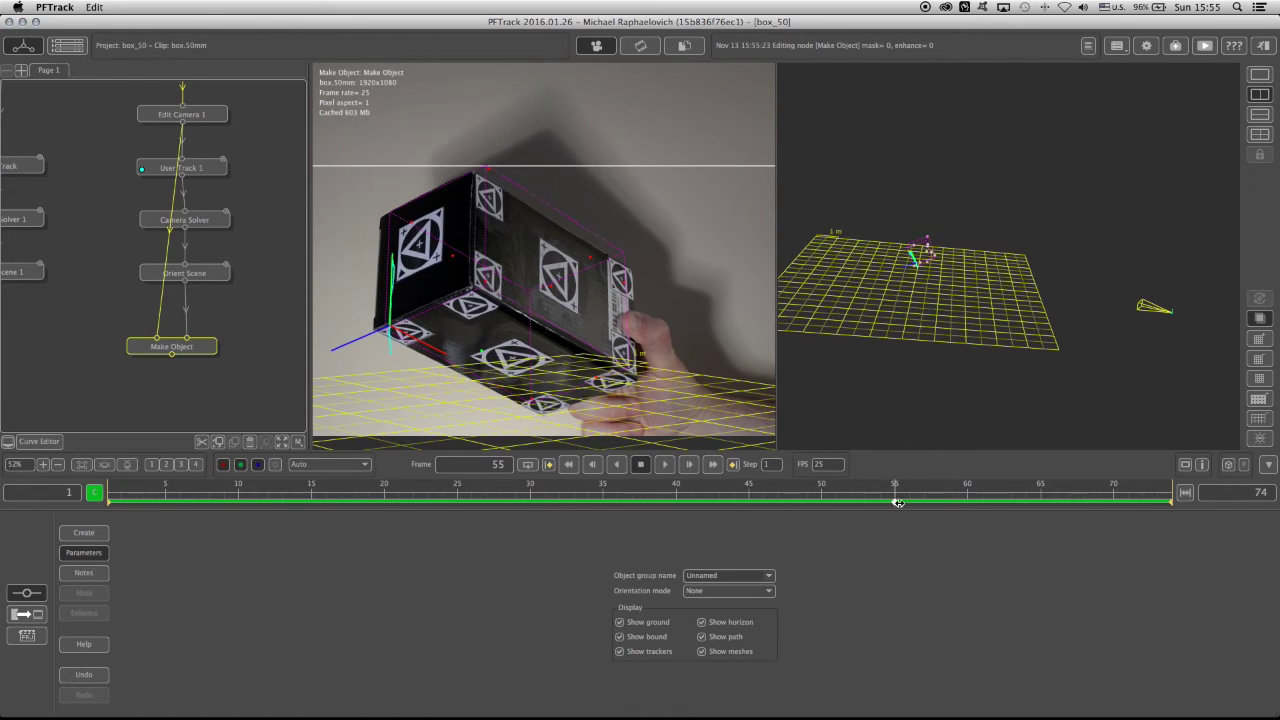
{"action": "left_click_drag", "start_coordinate": [898, 503], "coordinate": [181, 503]}
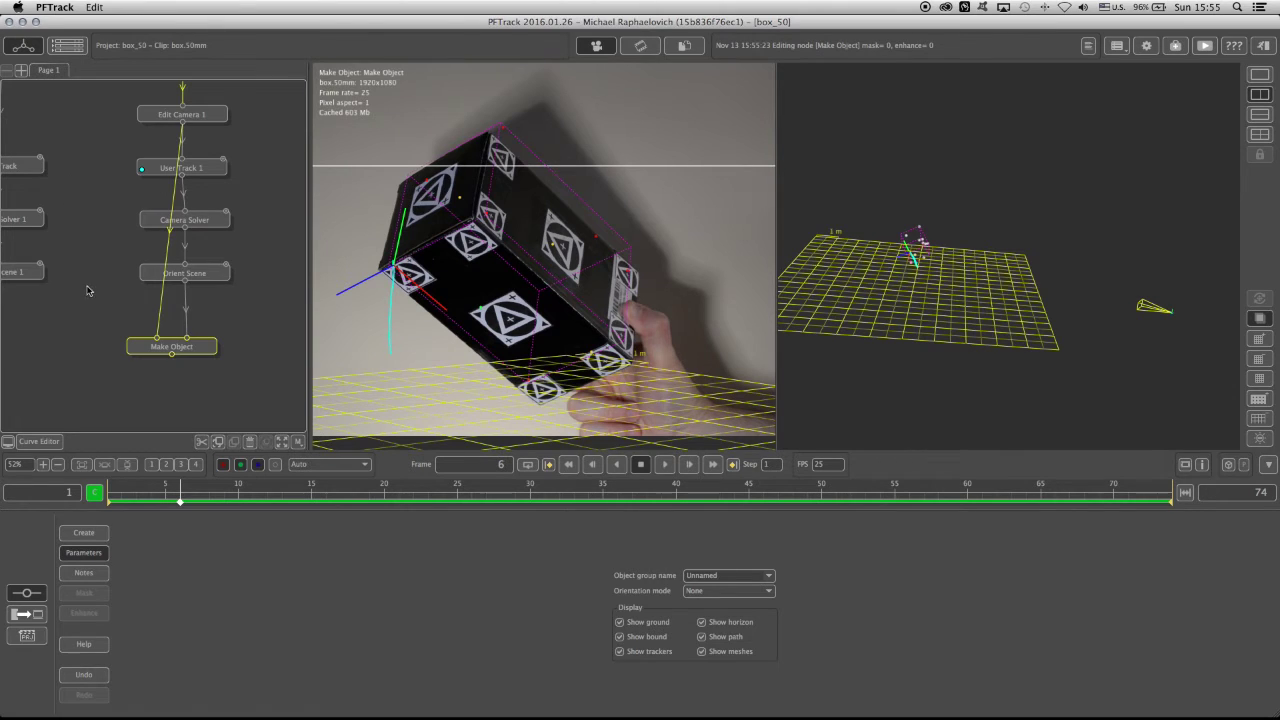
Add a Make Object node after Orient Scene 1.
{"action": "scroll", "coordinate": [88, 287], "scroll_direction": "down", "scroll_amount": 3}
{"action": "middle_click_drag", "start_coordinate": [21, 280], "coordinate": [125, 308]}
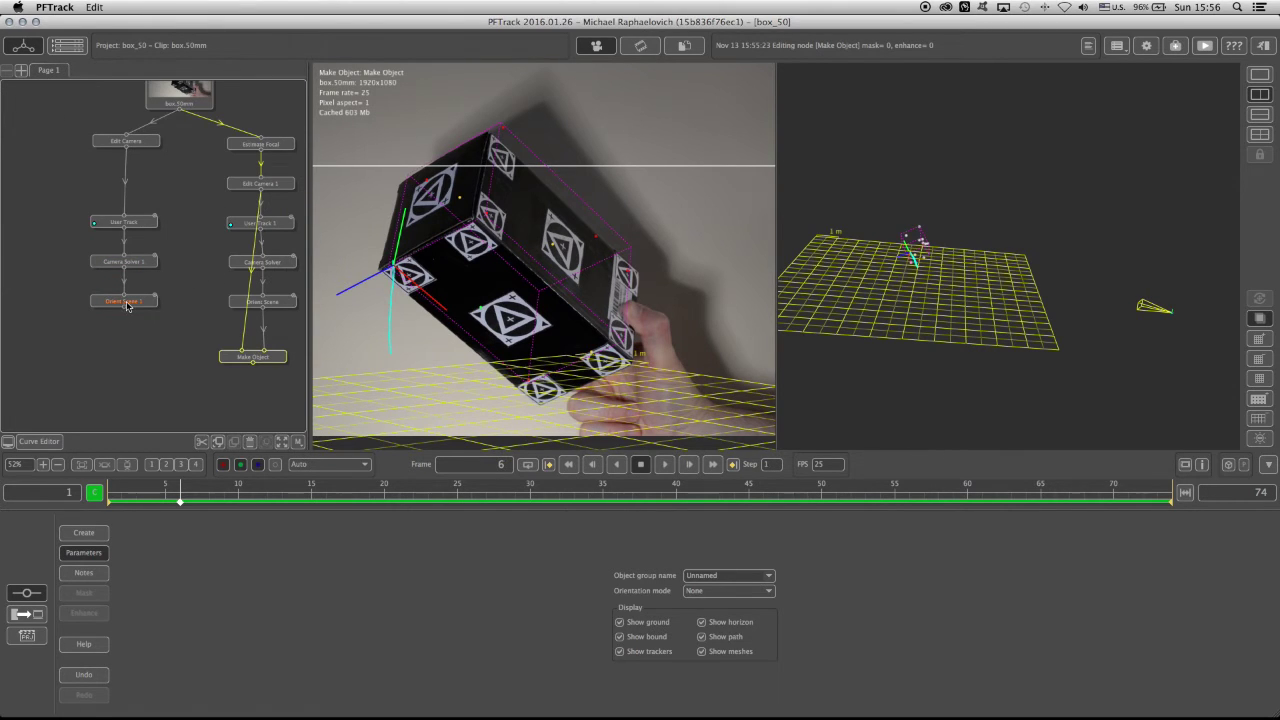
{"action": "left_click", "coordinate": [127, 304]}
{"action": "right_click", "coordinate": [129, 302]}
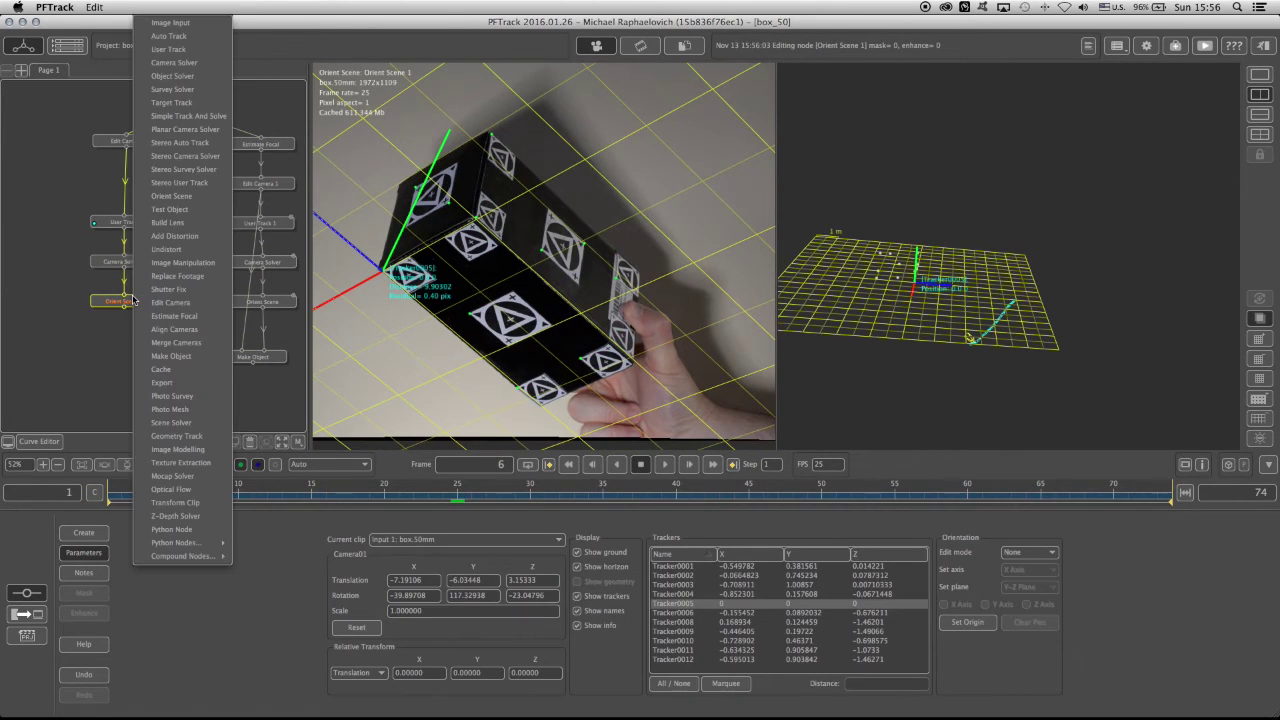
{"action": "left_click", "coordinate": [160, 356]}
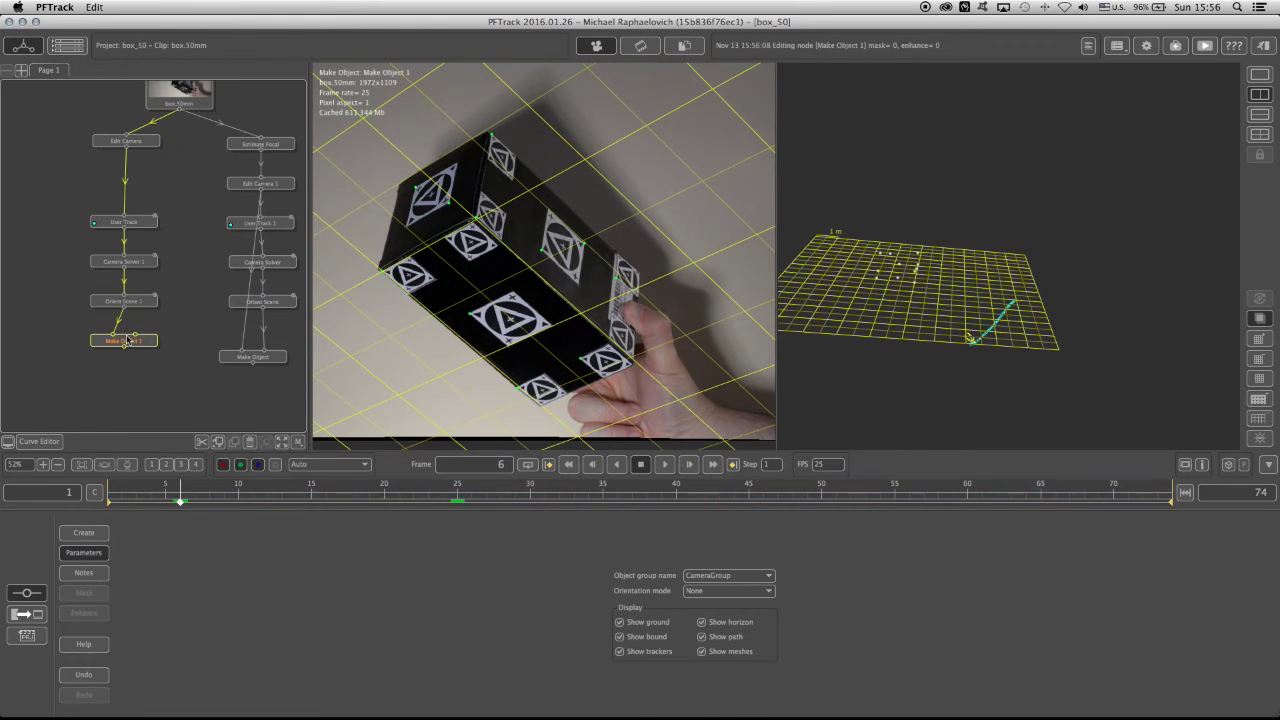
Link Edit Camera to the first input of Make Object 1, with Orient Scene 1 on the second, and open the node.
{"action": "left_click", "coordinate": [118, 356]}
{"action": "left_click_drag", "start_coordinate": [116, 354], "coordinate": [126, 147]}
{"action": "double_click", "coordinate": [125, 360]}
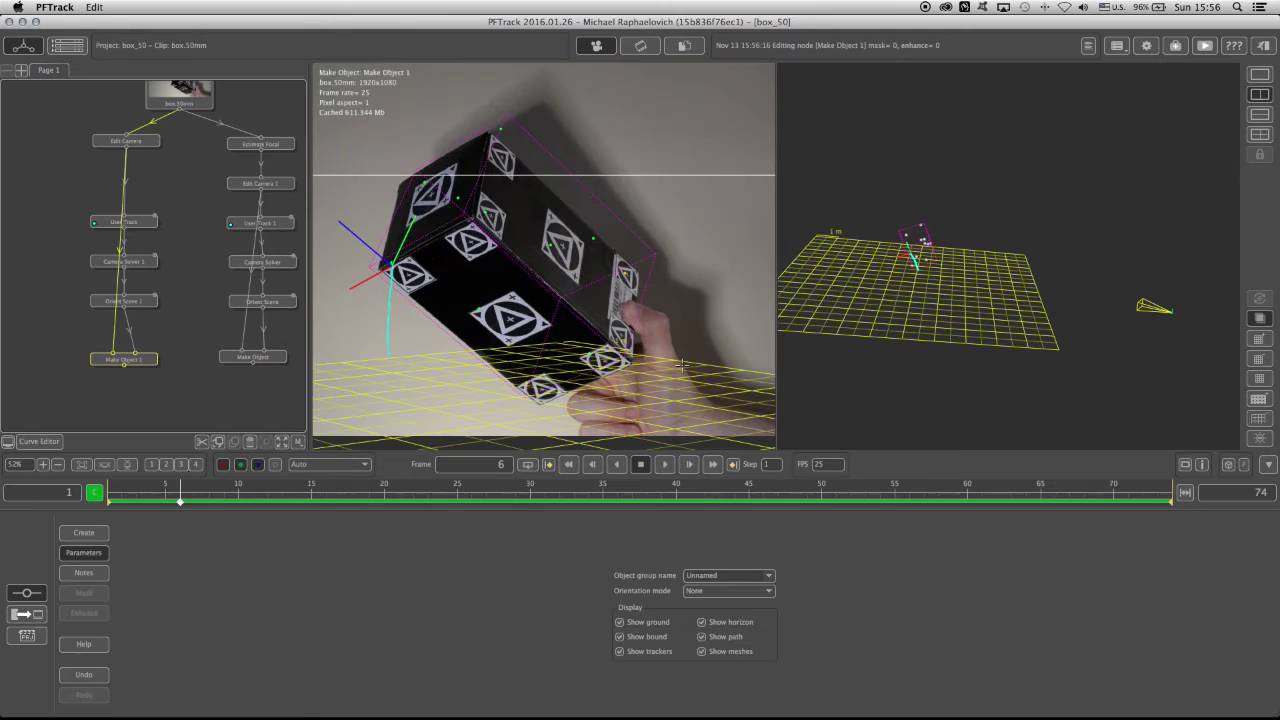
Go to frame 20 and compare the Make Object results of the two branches.
{"action": "left_click_drag", "start_coordinate": [567, 397], "coordinate": [384, 488]}
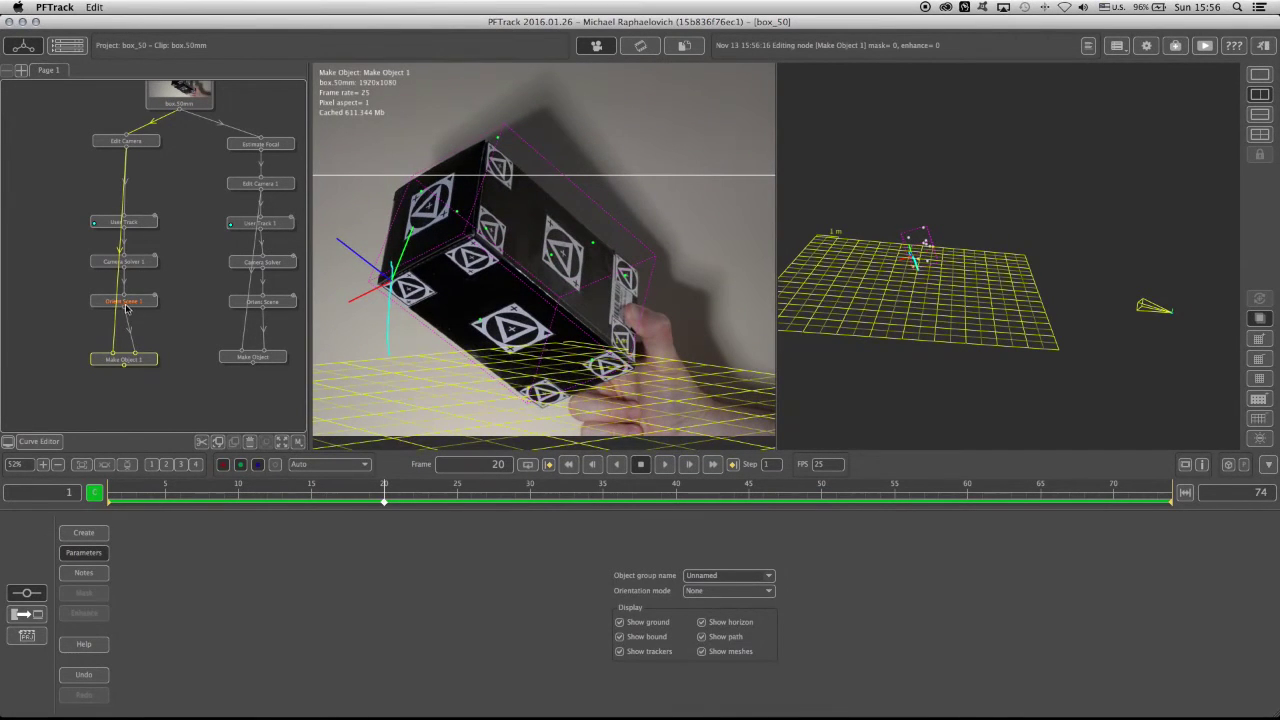
{"action": "left_click", "coordinate": [262, 357]}
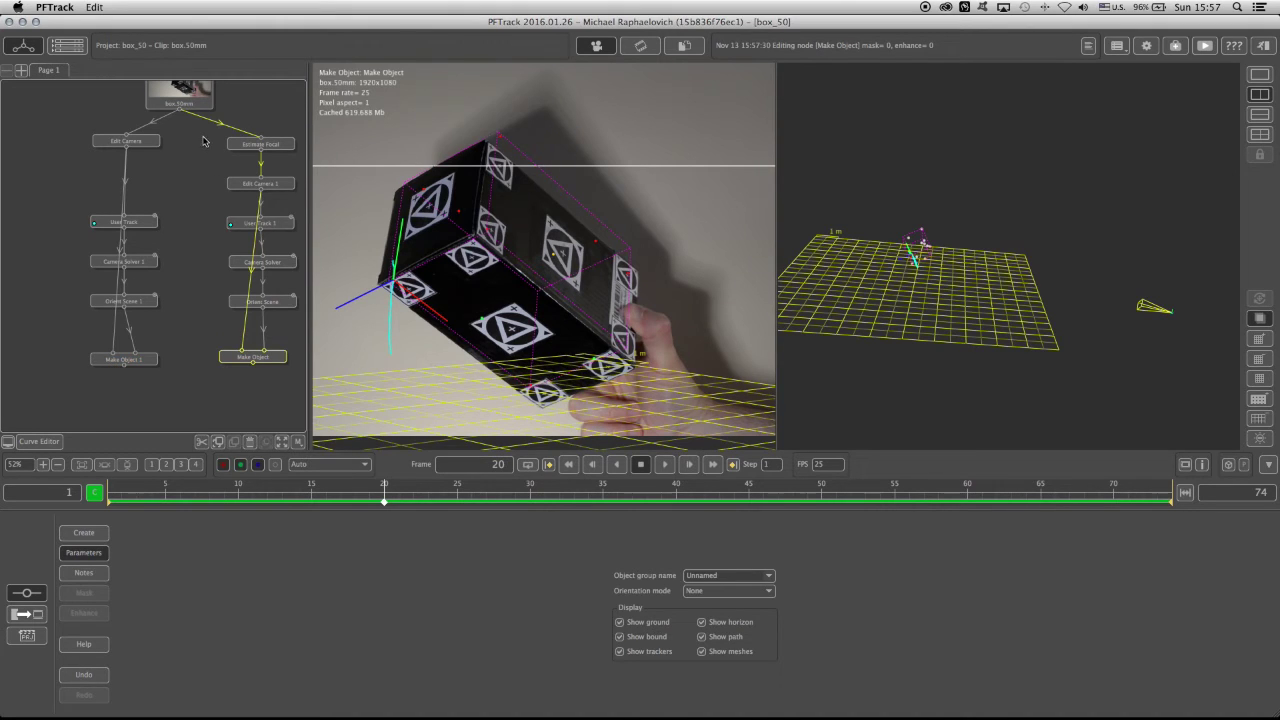
{"action": "left_click_drag", "start_coordinate": [204, 132], "coordinate": [265, 409]}
{"action": "left_click_drag", "start_coordinate": [66, 125], "coordinate": [144, 391]}
{"action": "left_click", "coordinate": [241, 405]}
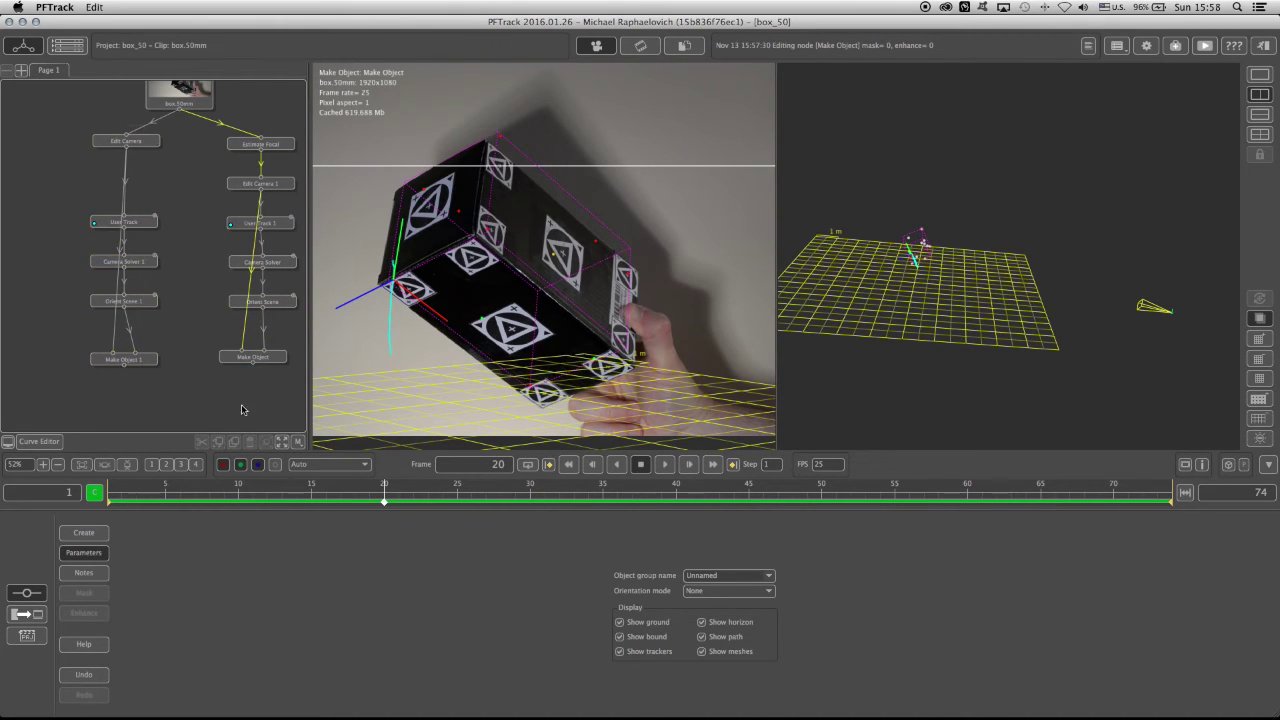
Move the Make Object and Make Object 1 nodes outward to leave space between the two branches.
{"action": "left_click_drag", "start_coordinate": [249, 364], "coordinate": [266, 357]}
{"action": "left_click", "coordinate": [92, 365]}
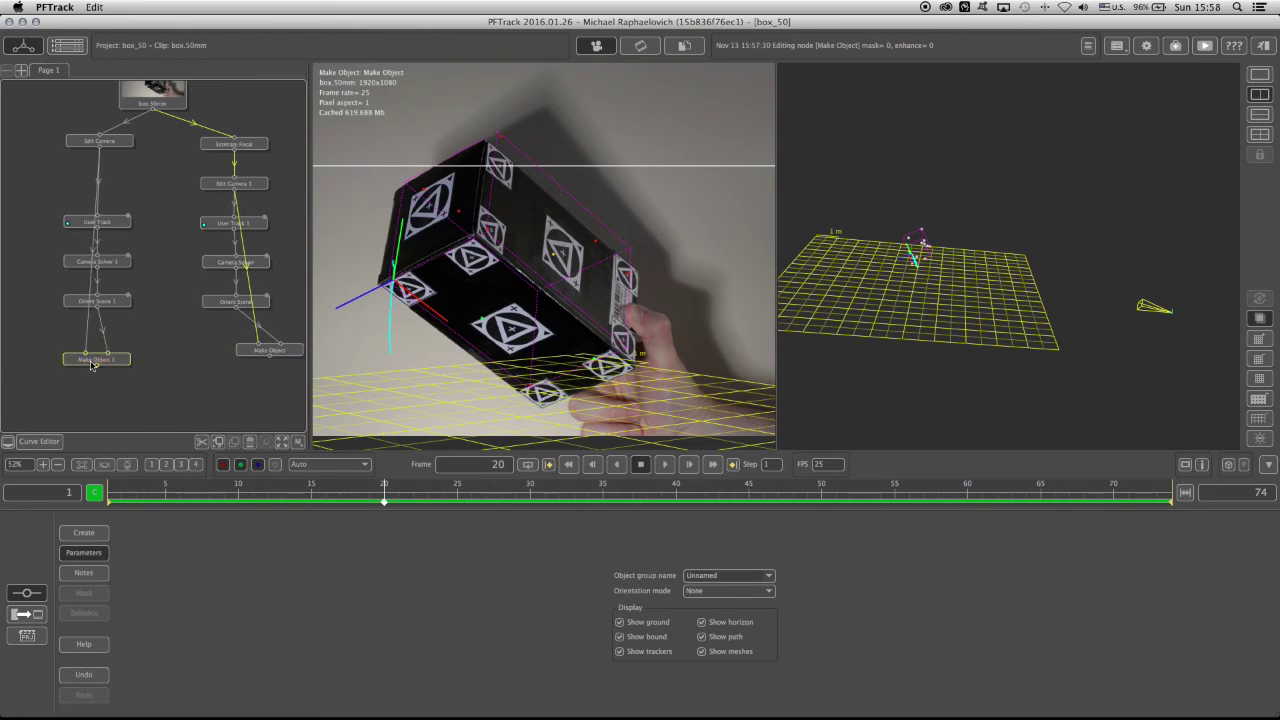
{"action": "left_click_drag", "start_coordinate": [92, 365], "coordinate": [193, 404]}
Add a Merge Cameras node between the branches and link Camera Solver 1 and Camera Solver to its inputs.
{"action": "right_click", "coordinate": [132, 306]}
{"action": "left_click", "coordinate": [196, 346]}
{"action": "left_click", "coordinate": [113, 383]}
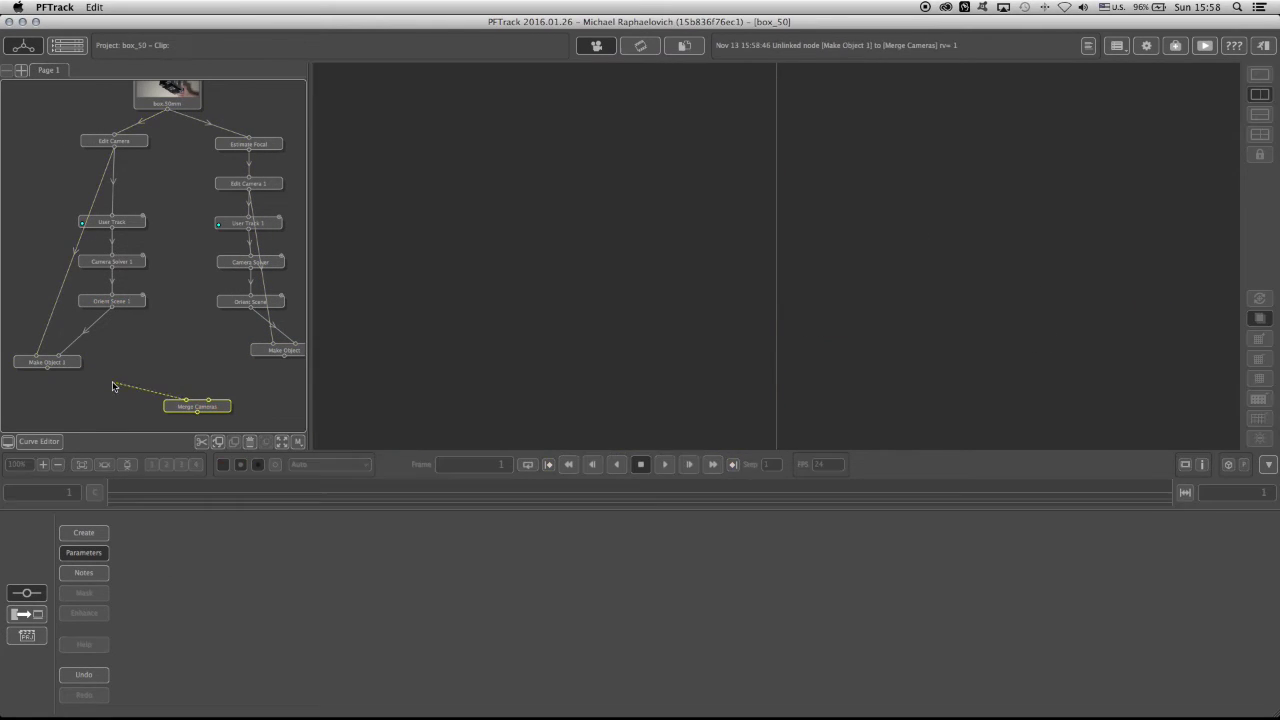
{"action": "left_click_drag", "start_coordinate": [113, 386], "coordinate": [113, 386]}
{"action": "left_click_drag", "start_coordinate": [198, 408], "coordinate": [165, 369]}
{"action": "left_click", "coordinate": [132, 265]}
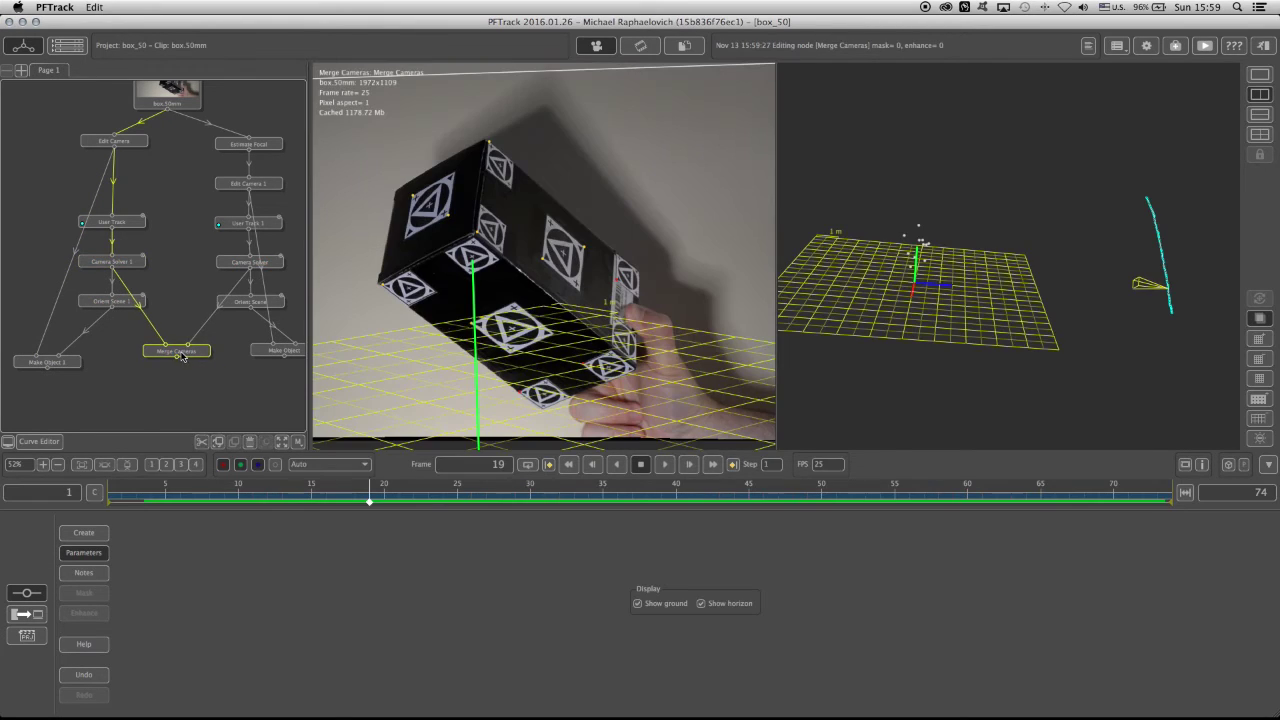
Add an Orient Scene node after Merge Cameras and align its scene with the box, using Tracker0005 as origin.
{"action": "right_click", "coordinate": [182, 355]}
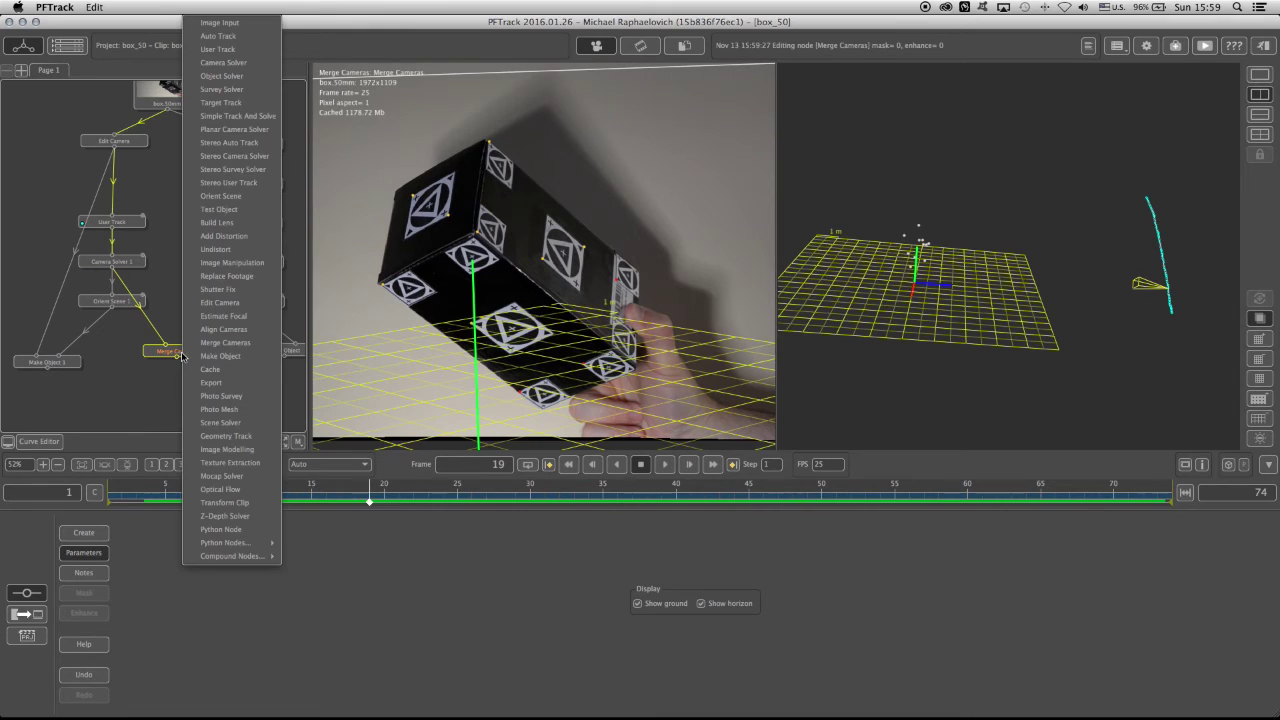
{"action": "left_click", "coordinate": [221, 196]}
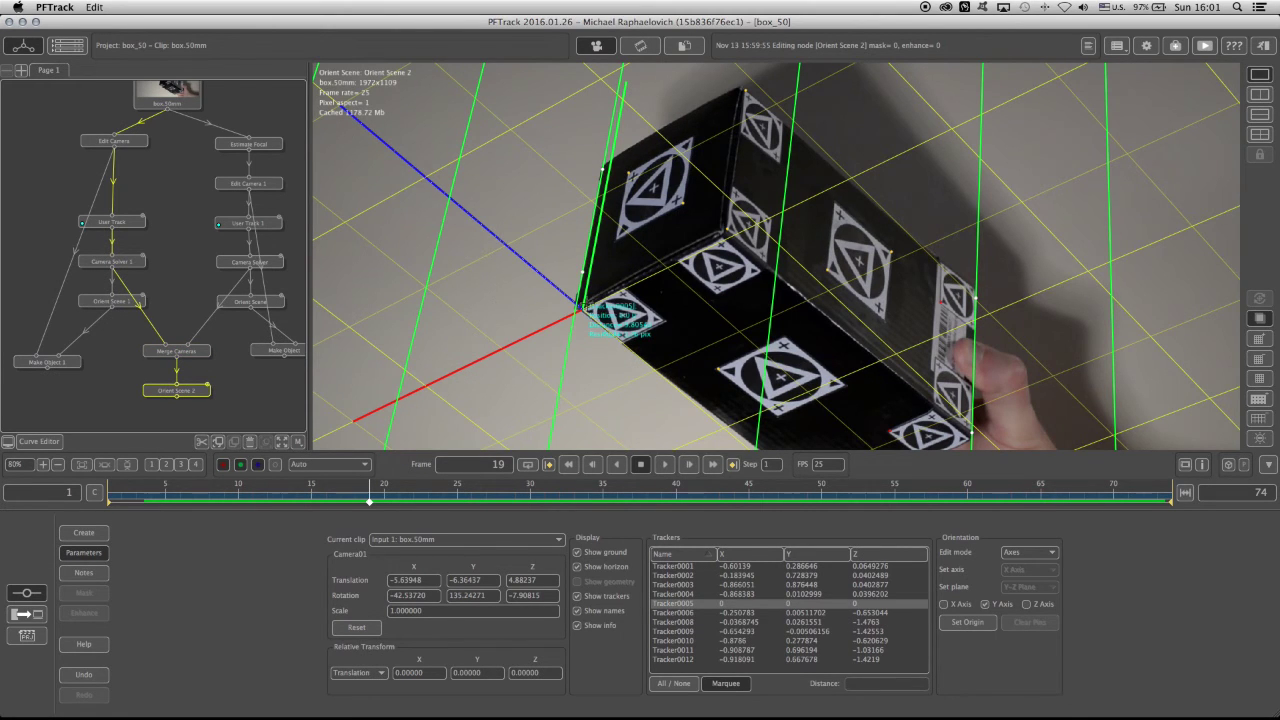
Add a Make Object node after Orient Scene 2, linking Edit Camera to its first input and Orient Scene 2 to its second.
{"action": "left_click_drag", "start_coordinate": [241, 400], "coordinate": [229, 349]}
{"action": "right_click", "coordinate": [181, 341]}
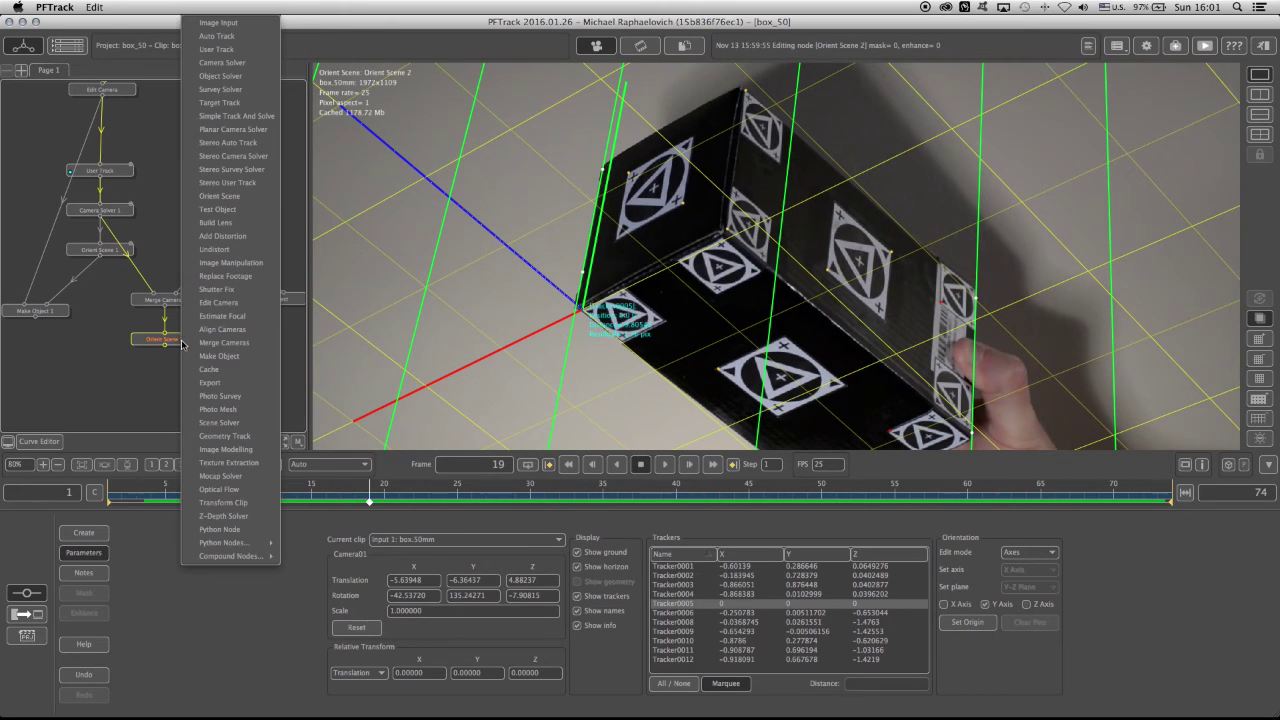
{"action": "left_click", "coordinate": [231, 357]}
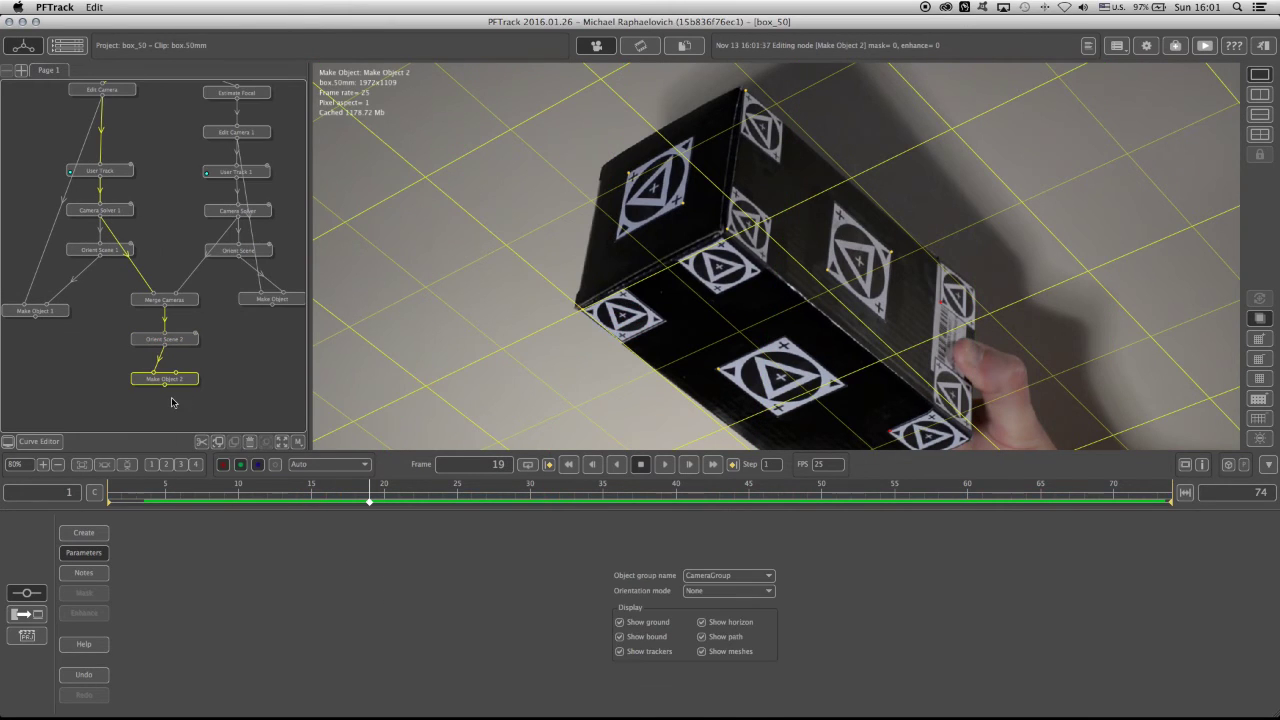
{"action": "mouse_move", "coordinate": [157, 364]}
{"action": "left_mouse_down"}
{"action": "mouse_move", "coordinate": [177, 363]}
{"action": "mouse_move", "coordinate": [179, 335]}
{"action": "mouse_move", "coordinate": [176, 372]}
{"action": "left_mouse_up"}
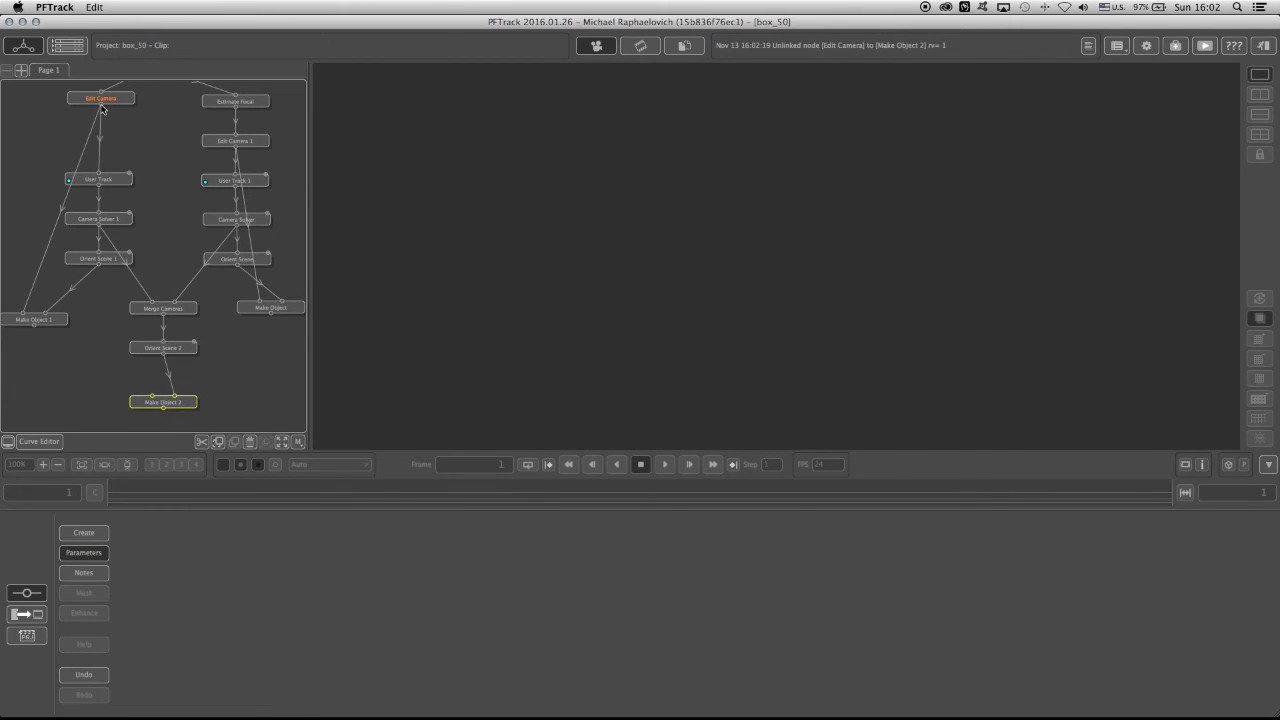
{"action": "left_click_drag", "start_coordinate": [101, 107], "coordinate": [154, 406]}
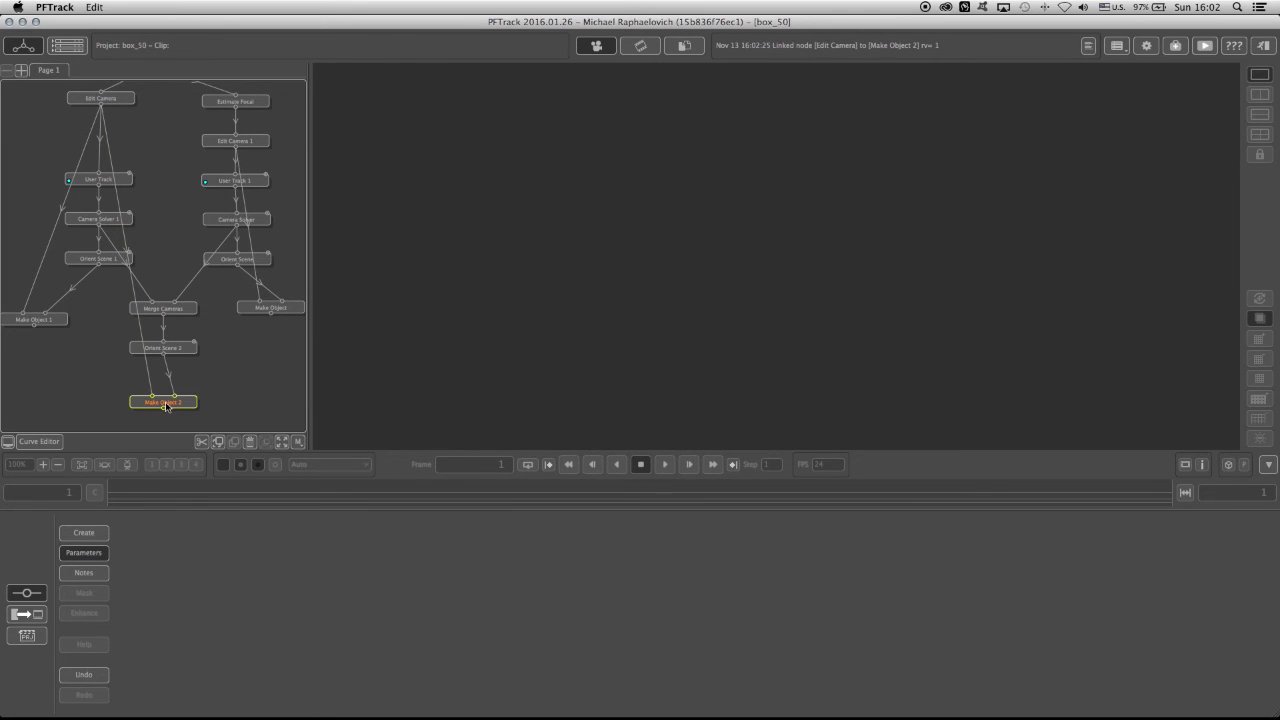
Open the Make Object 2 node at frame 12 and bring its object closer to the camera with the Distance from camera orientation mode.
{"action": "double_click", "coordinate": [166, 406]}
{"action": "left_click_drag", "start_coordinate": [207, 498], "coordinate": [267, 490]}
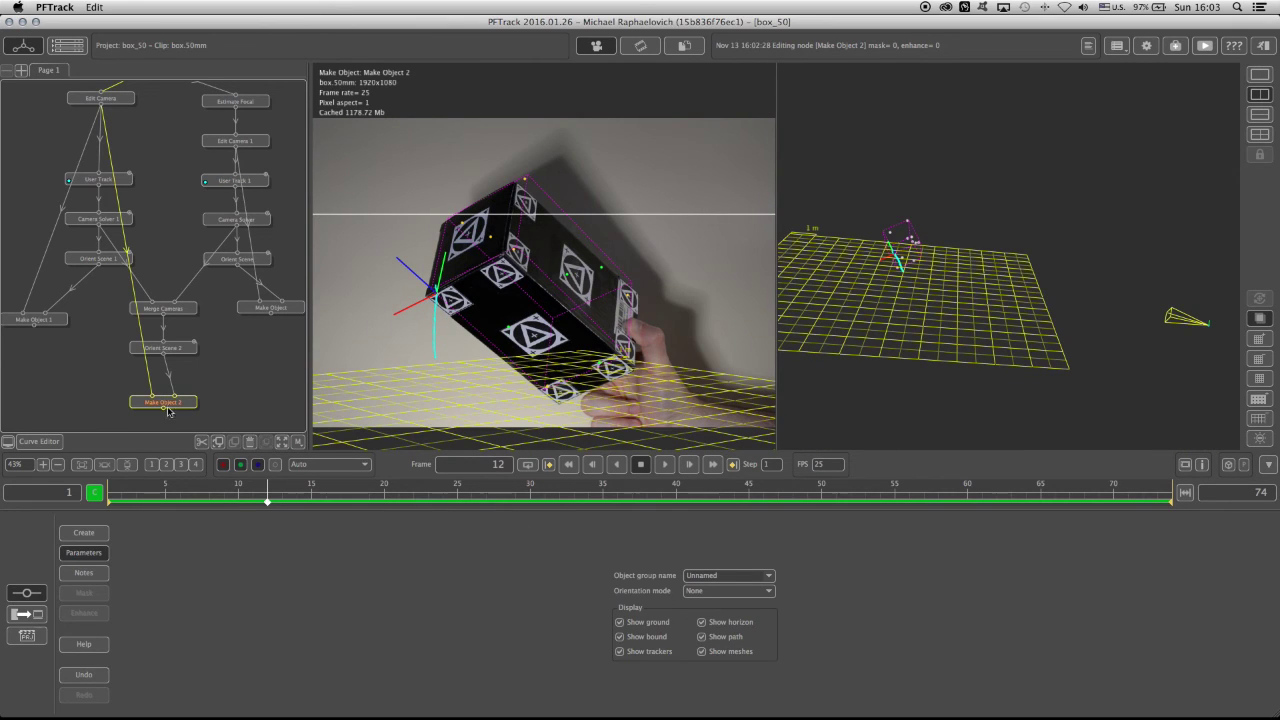
{"action": "left_click", "coordinate": [727, 591]}
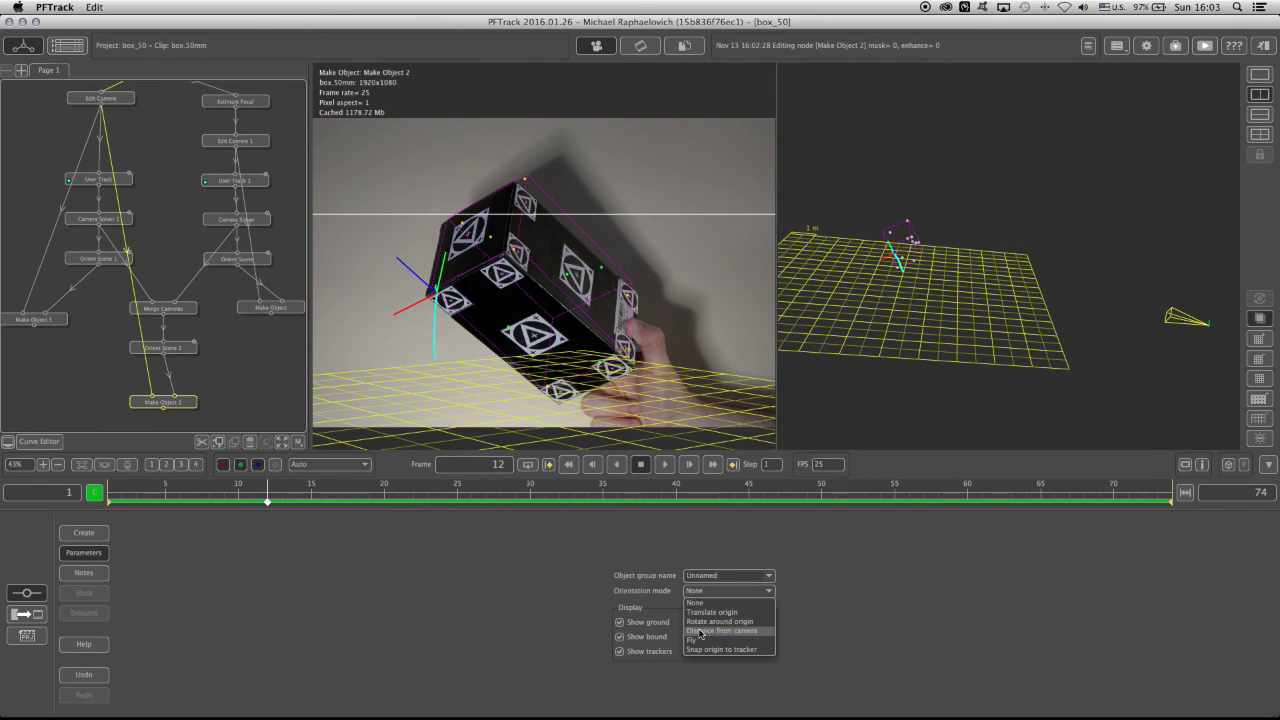
{"action": "left_click", "coordinate": [701, 631]}
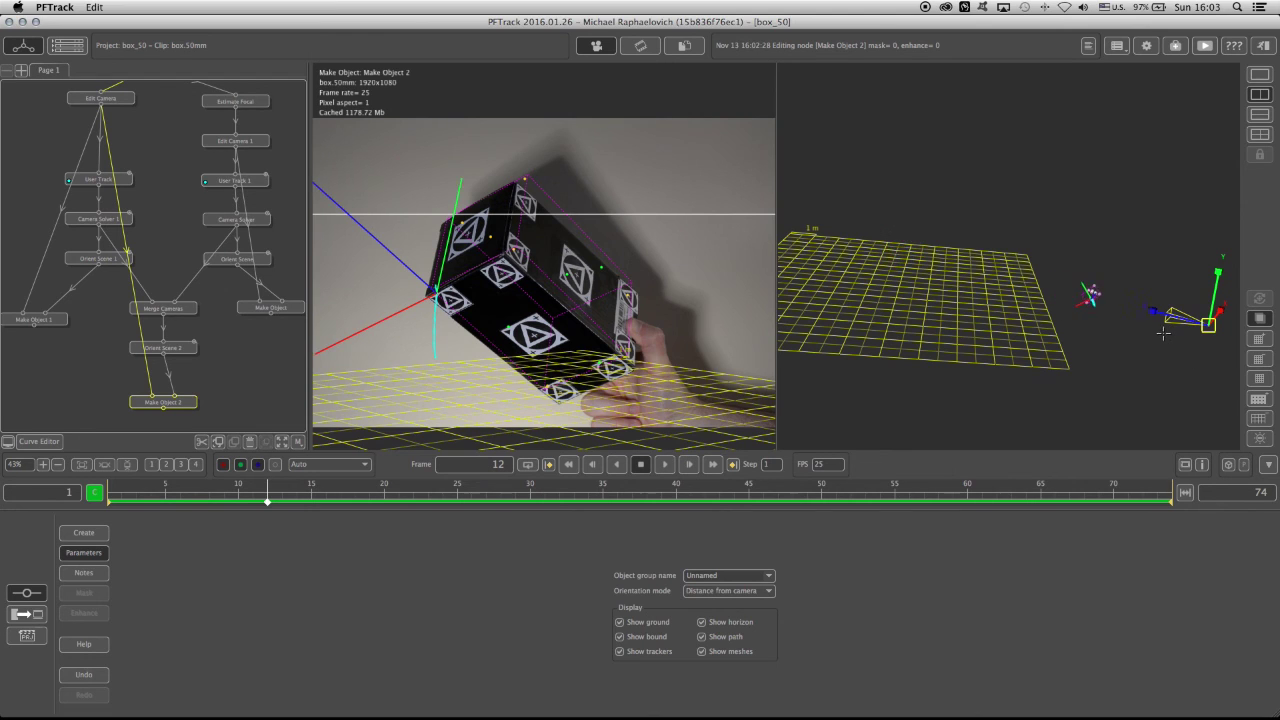